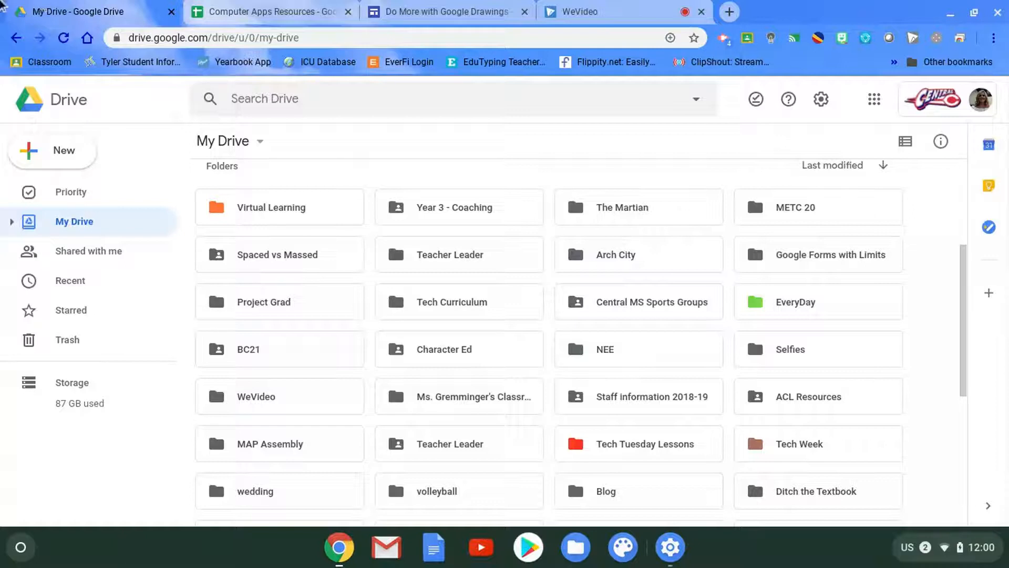
- Create a new Google Drawings file in My Drive
left_click(44, 156)
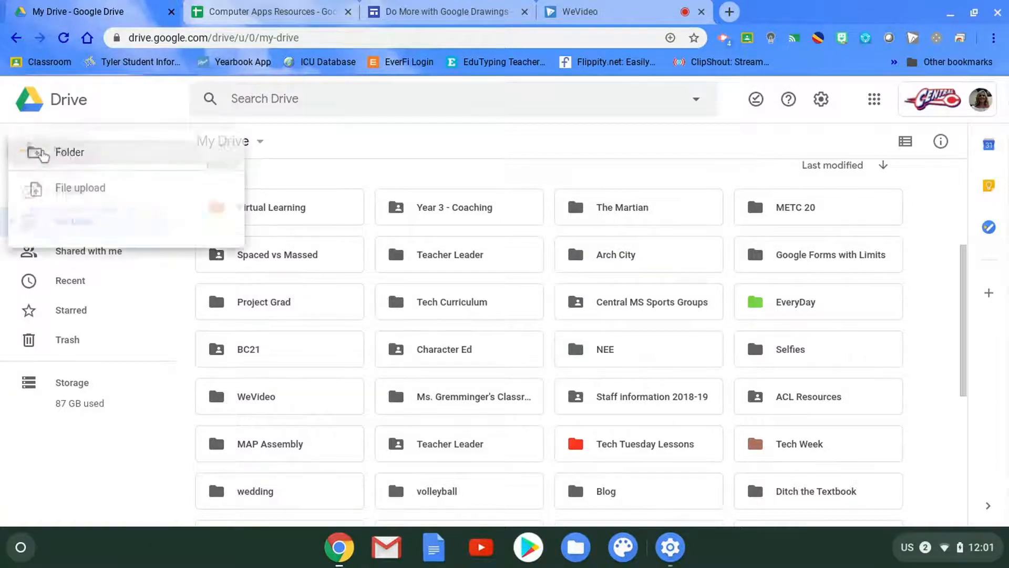
mouse_move(89, 330)
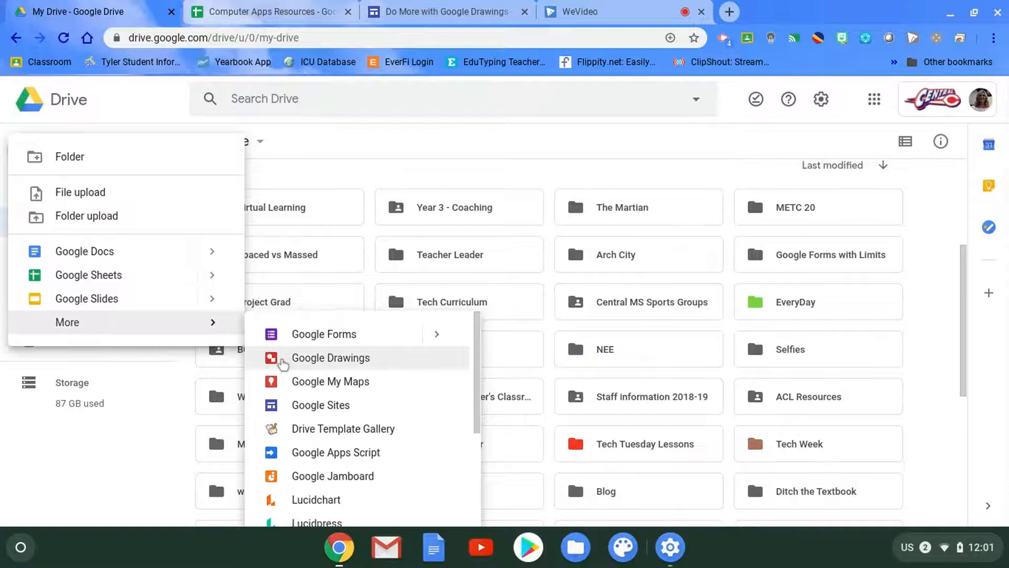
left_click(282, 362)
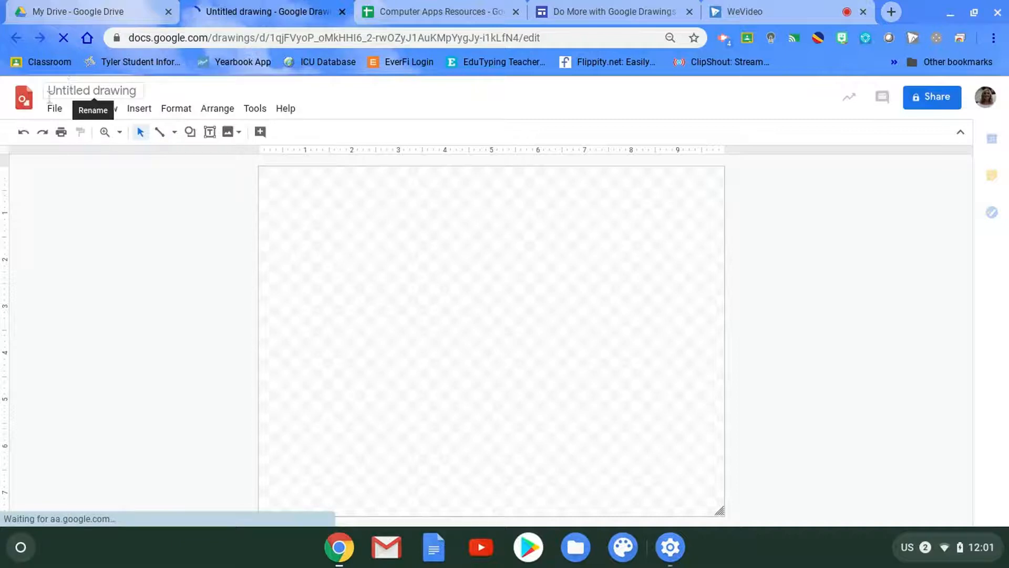
- Rename the untitled drawing as "Thank You Cooks and Custodians"
left_click(139, 92)
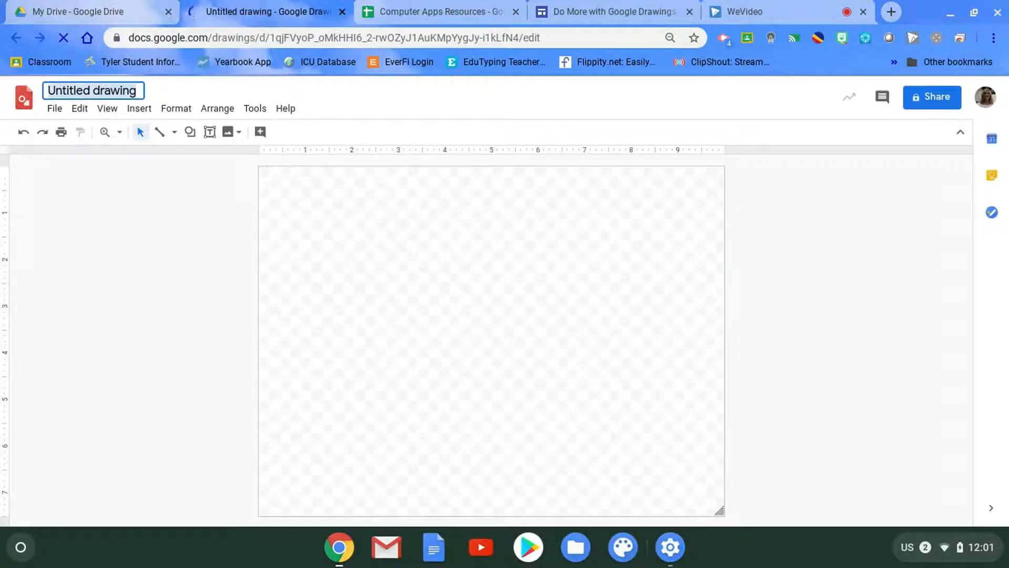
key("BackSpace")
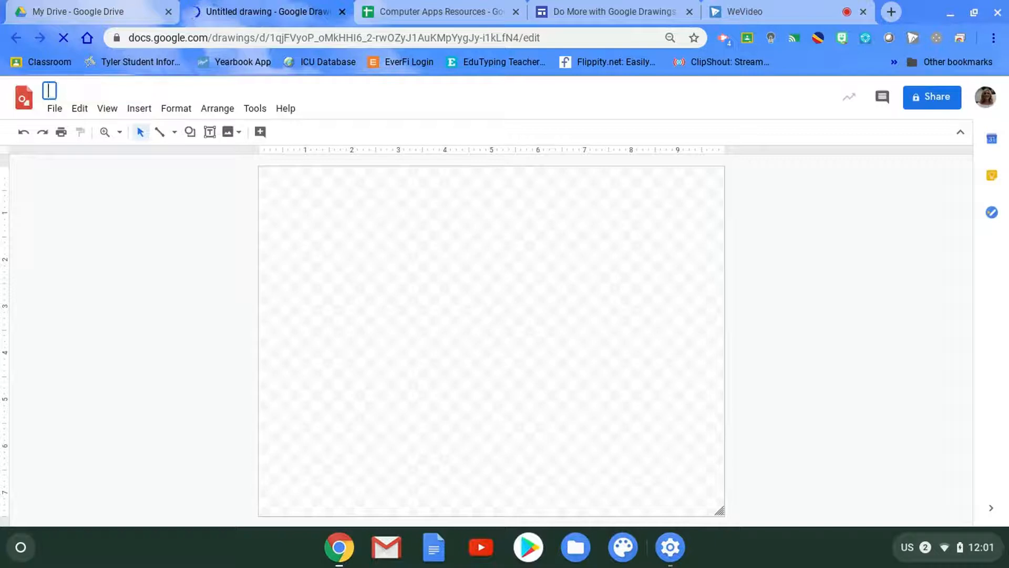
type("Tha")
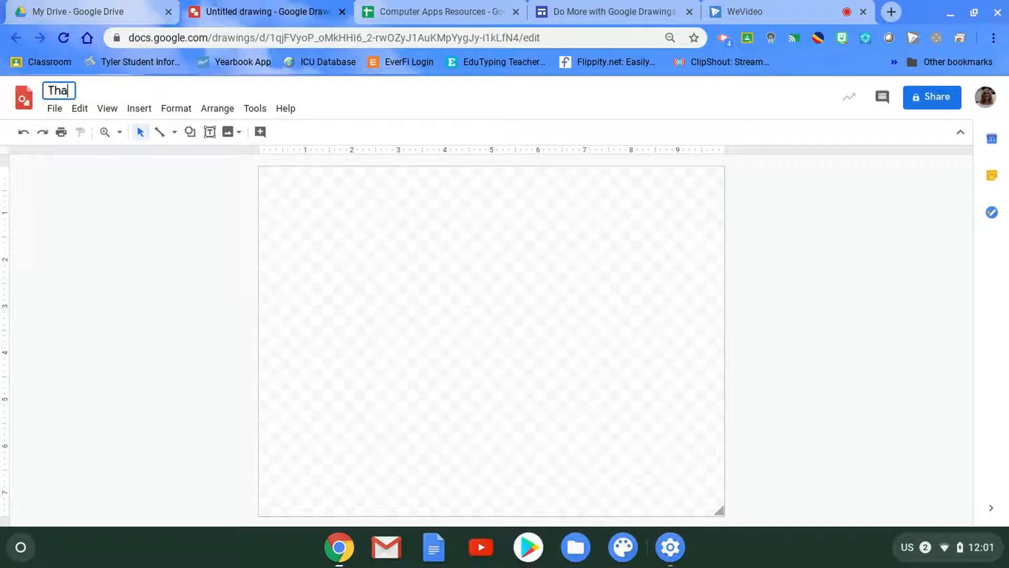
type("nk You C")
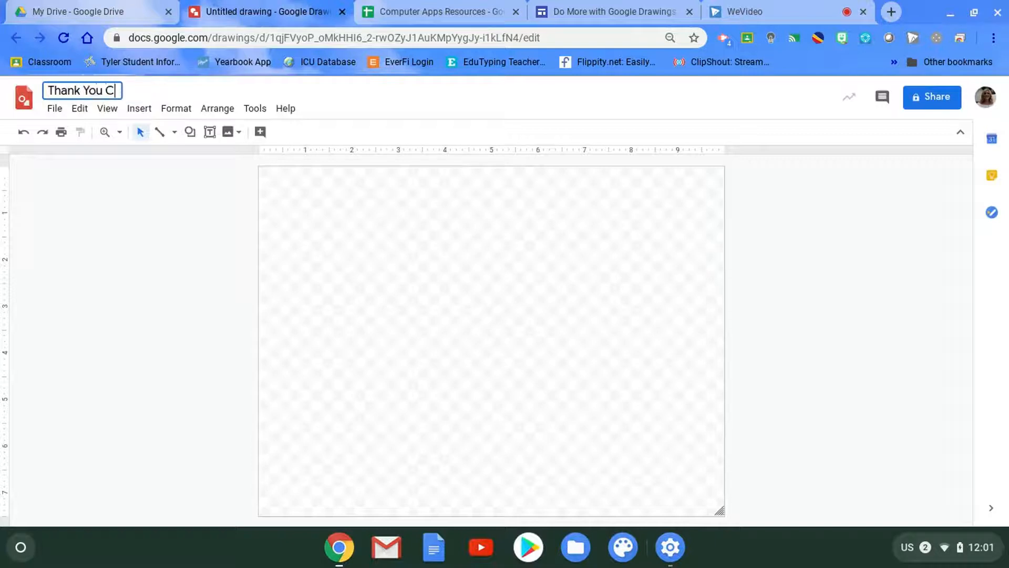
type("ooks and ")
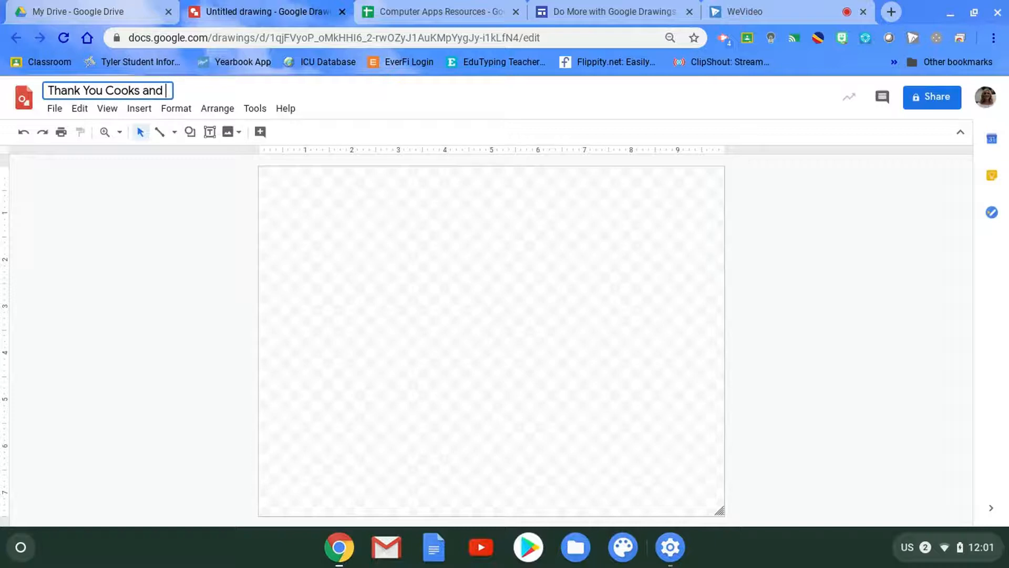
type("Custodians")
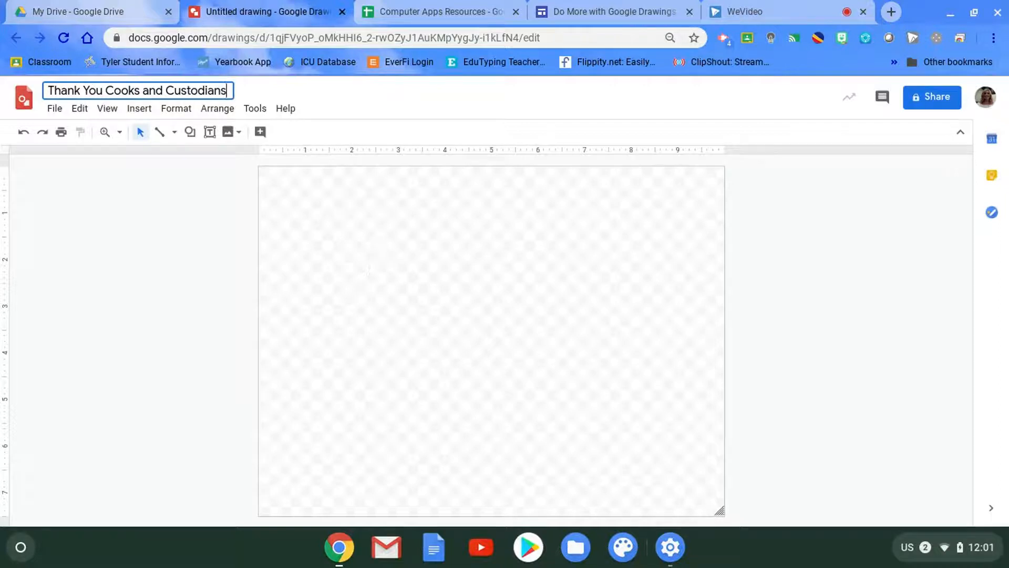
left_click(366, 267)
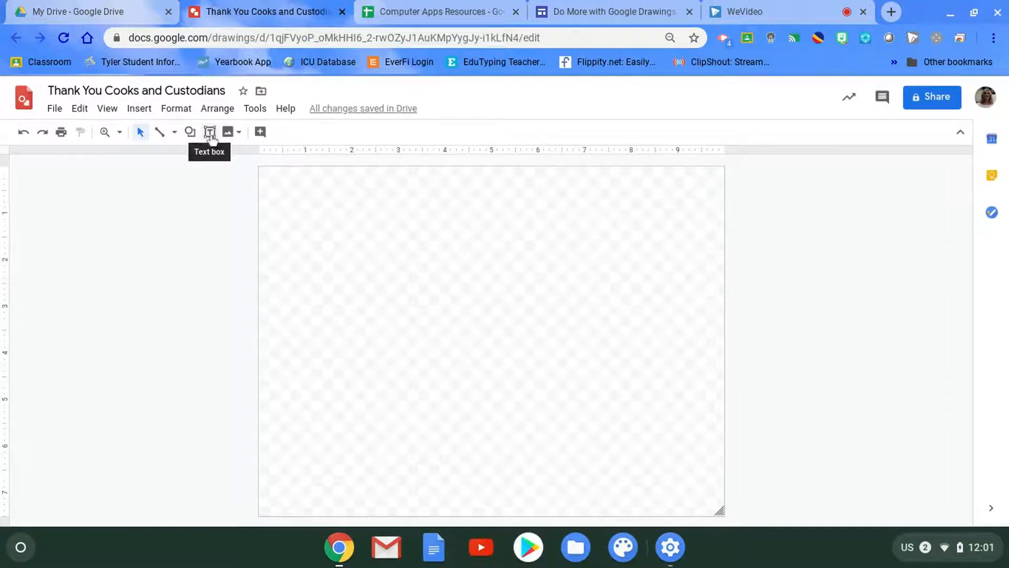
- Insert word art with two lines reading "CMS Cooks and Custodians" and "You are OUT OF THIS WORLD!"
left_click(145, 111)
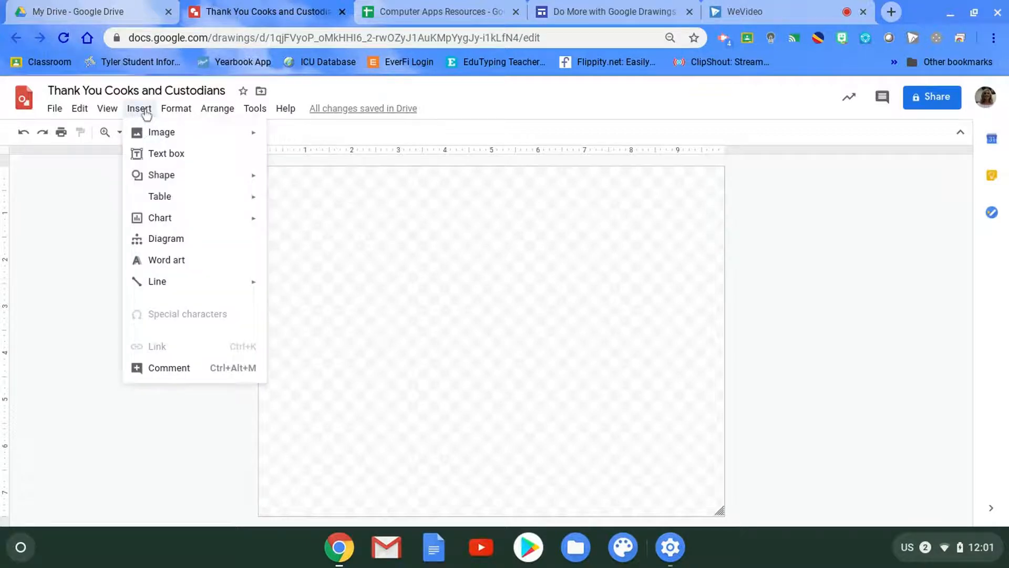
left_click(175, 263)
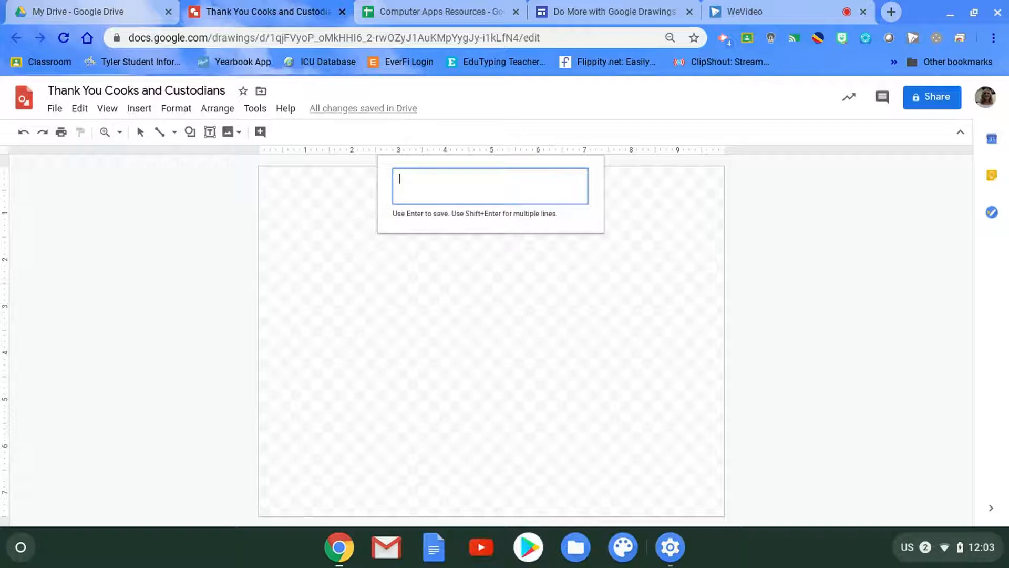
type("CMS Cooks and Custodians")
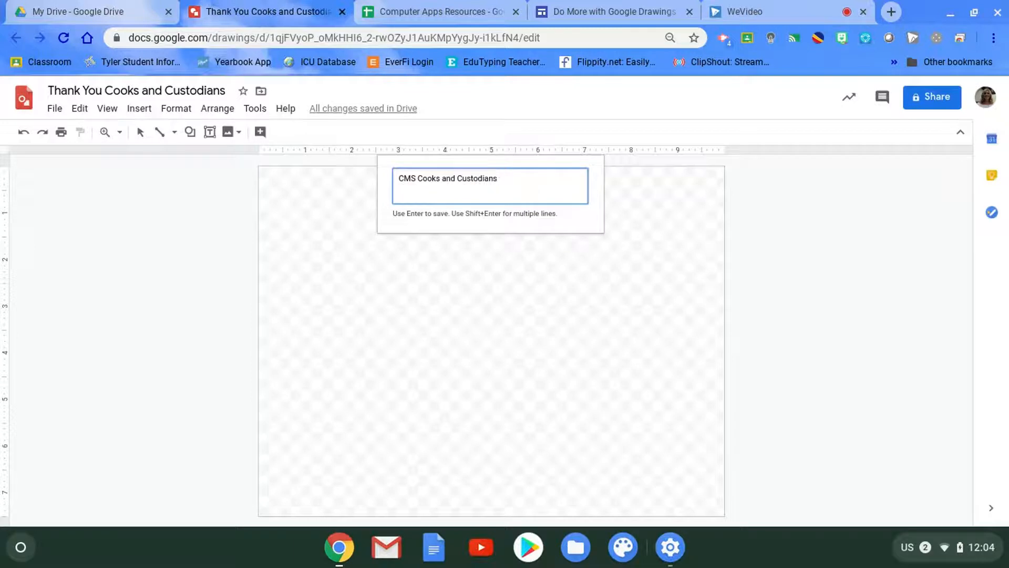
key("shift+Return")
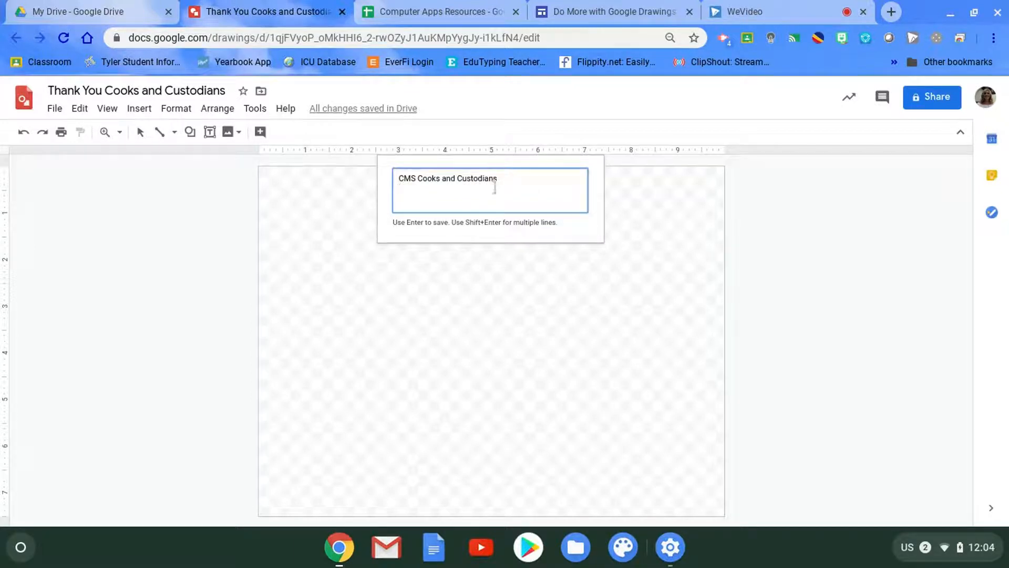
type("You are OUT OF THIS WORLD!")
key("Return")
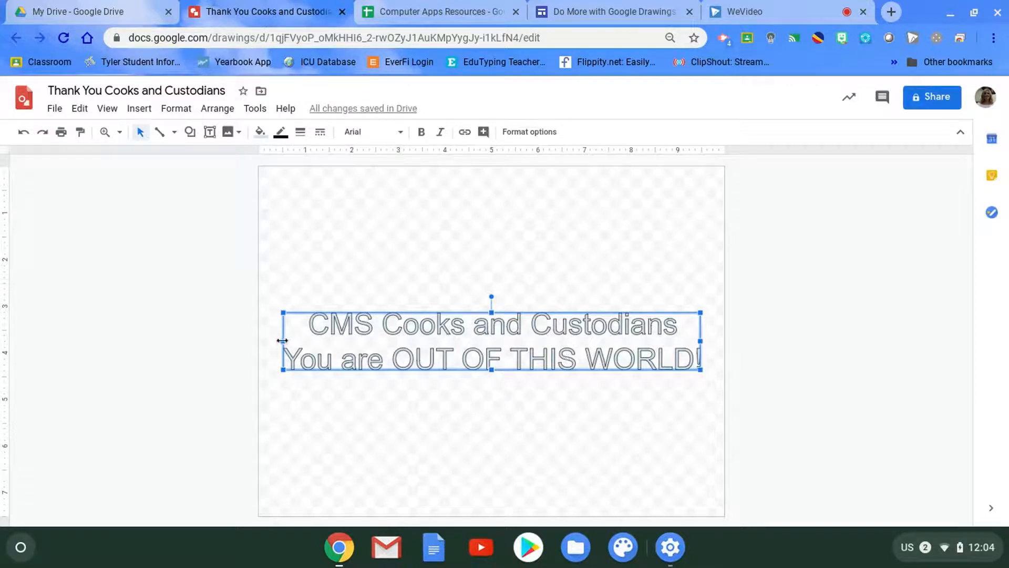
- Narrow the word art to the right half of the canvas and stretch it taller upward
left_click_drag(282, 341, 486, 349)
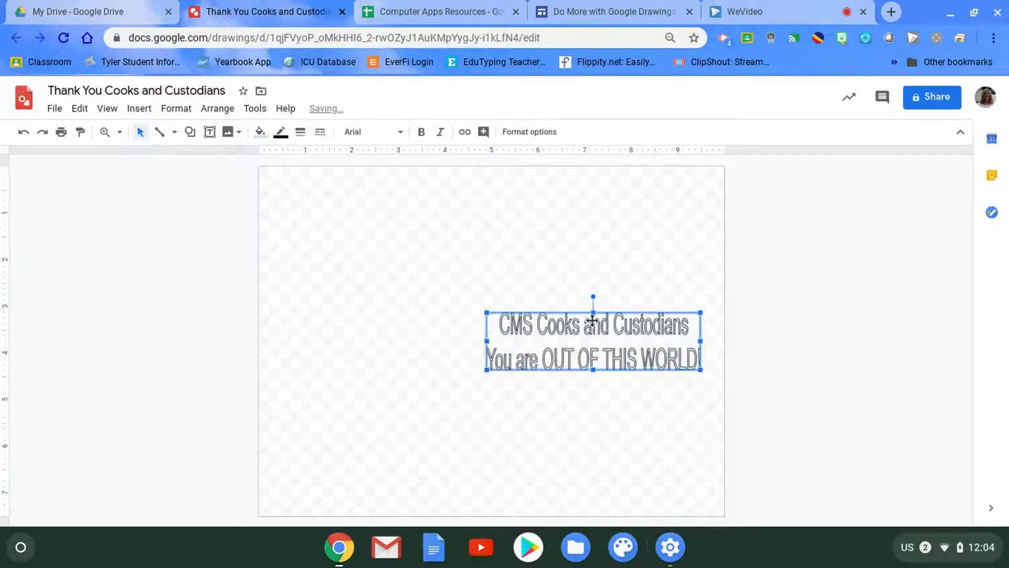
left_click_drag(594, 312, 595, 243)
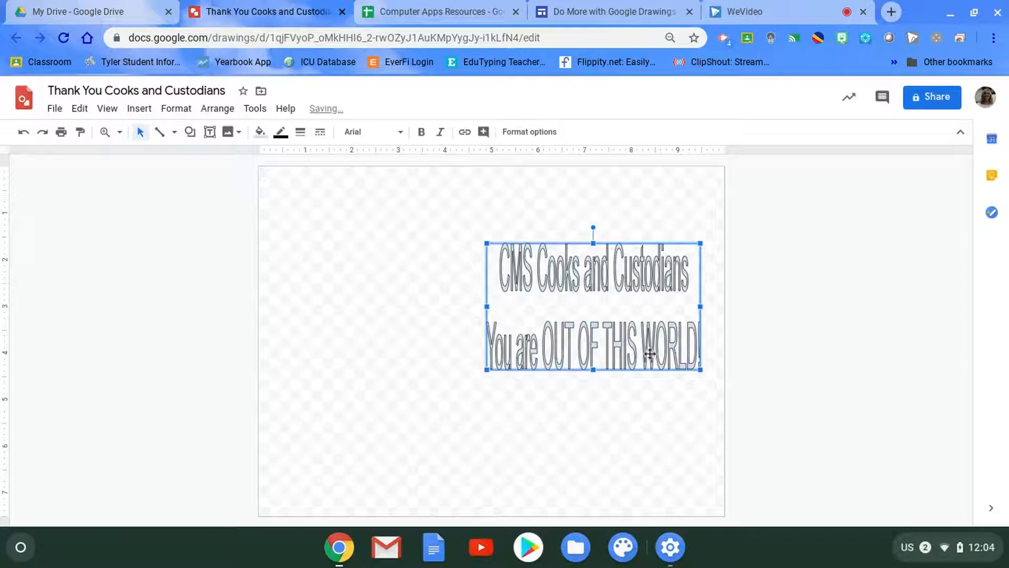
- Rebreak the word art text into four lines: "CMS Cooks and", "Custodians You are", "OUT OF THIS" and "WORLD!"
double_click(617, 320)
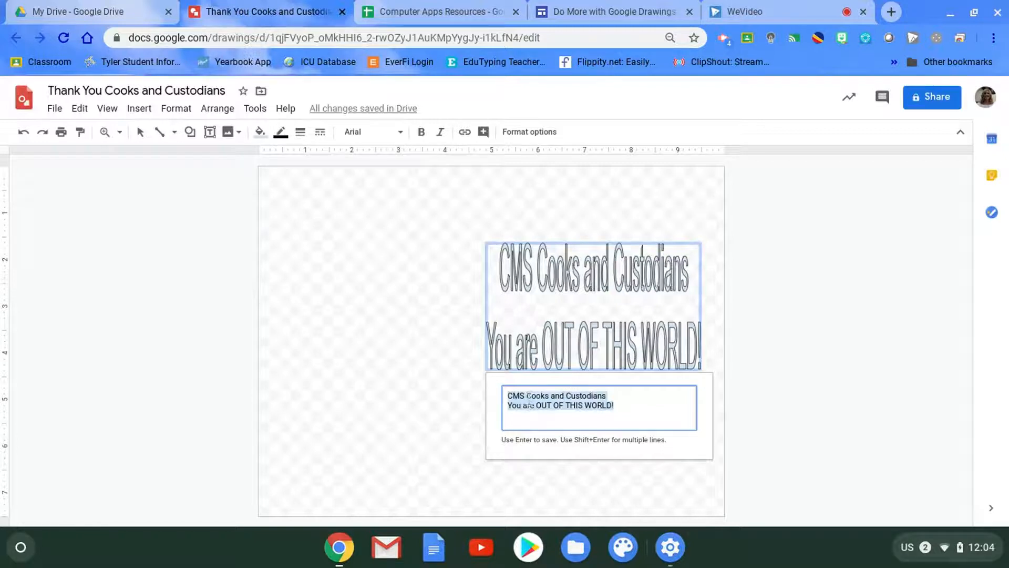
left_click(567, 400)
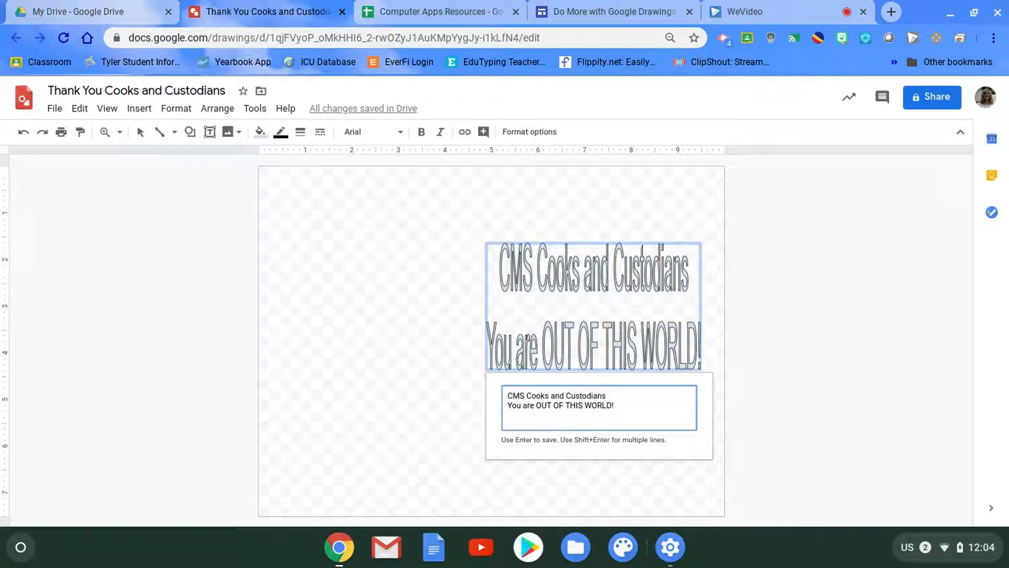
key("shift+Return")
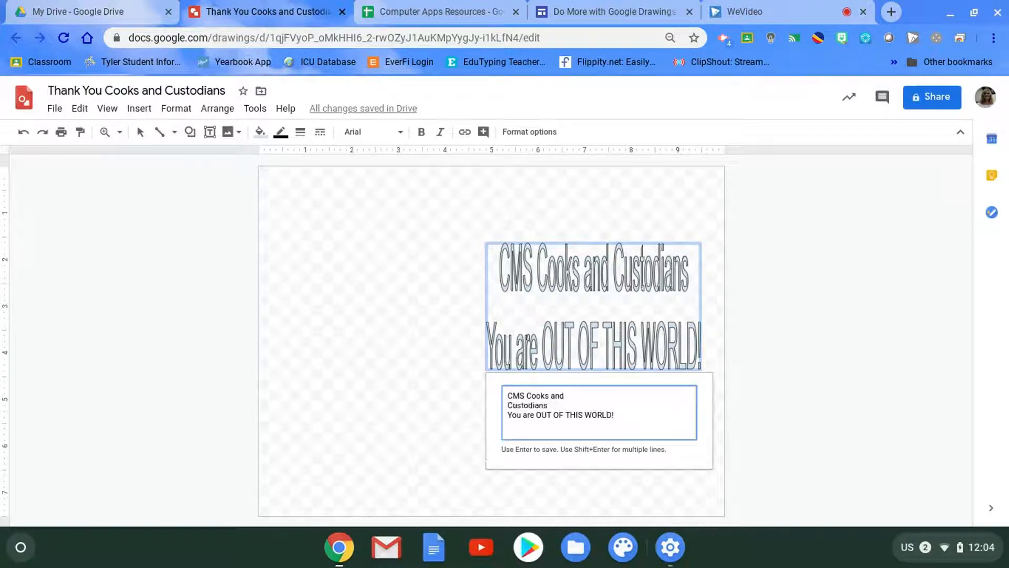
left_click(510, 419)
key("BackSpace")
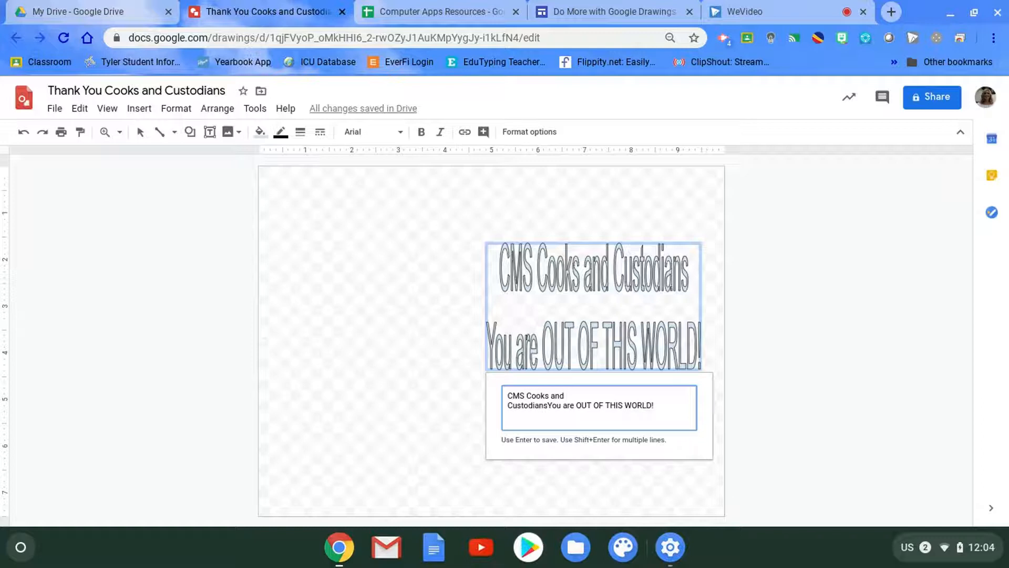
left_click(579, 406)
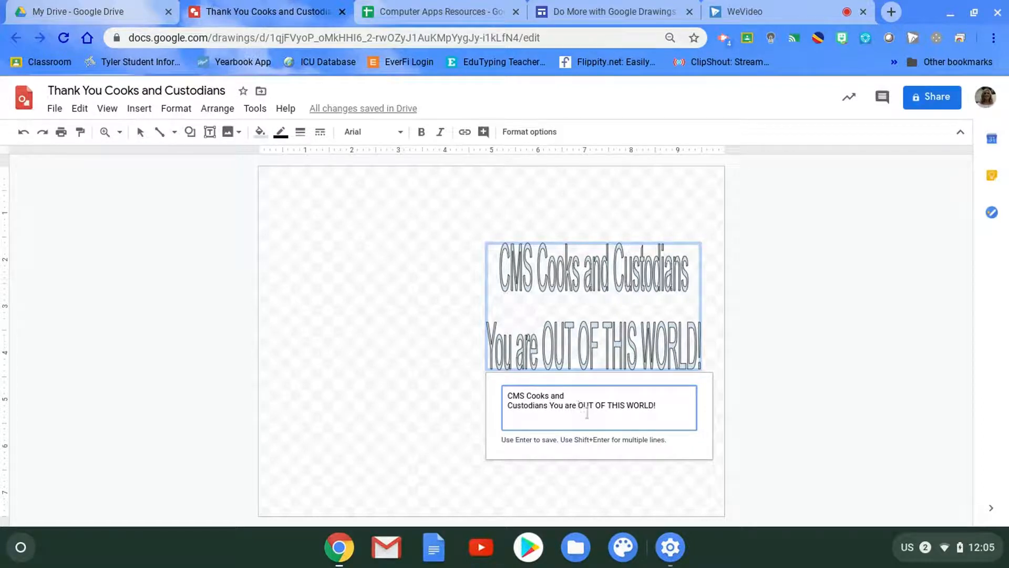
key("shift+Return")
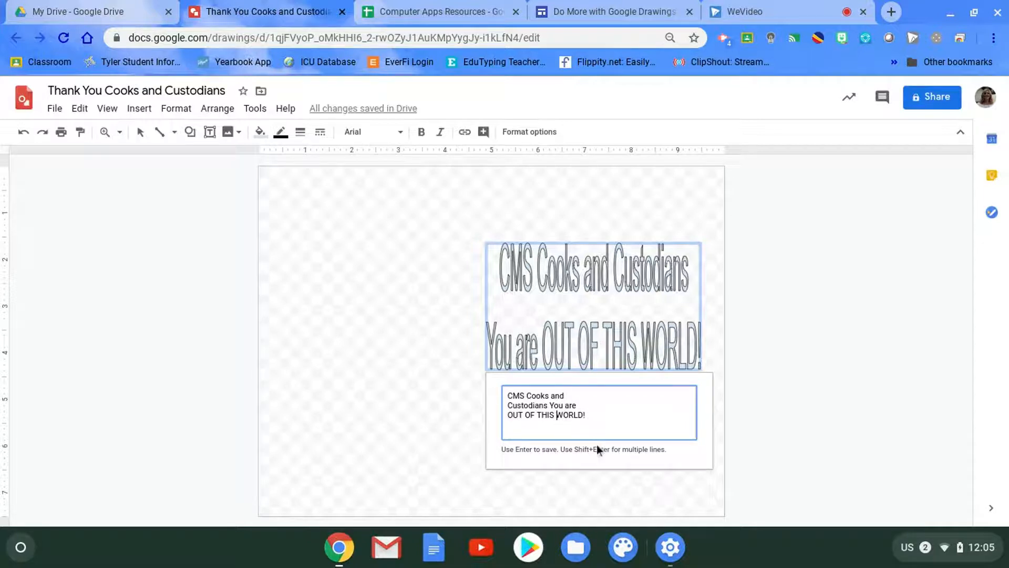
key("shift+Return")
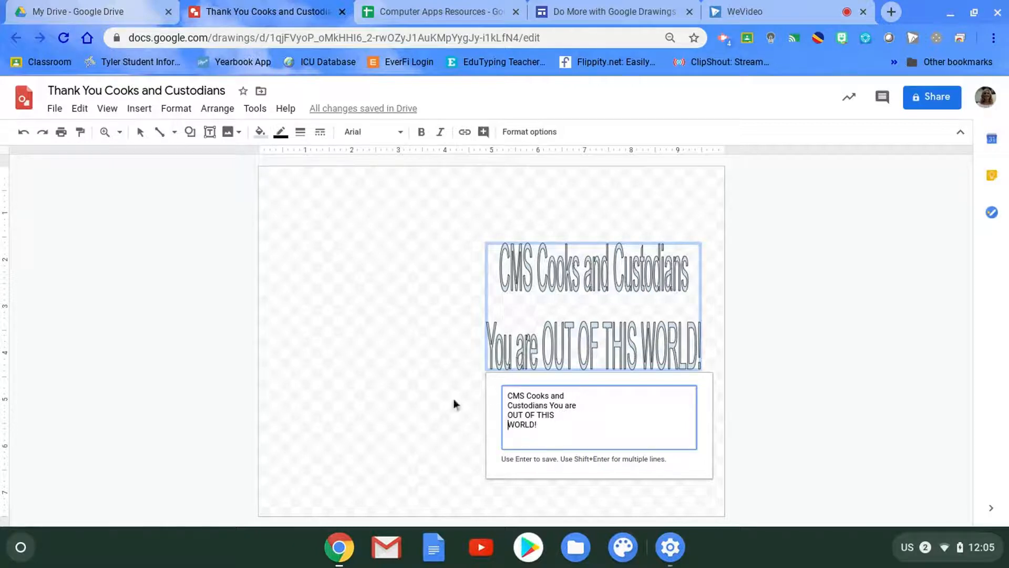
key("Return")
- Resize and reposition the four-line word art so it fits within the right half of the canvas
left_click_drag(700, 306, 616, 305)
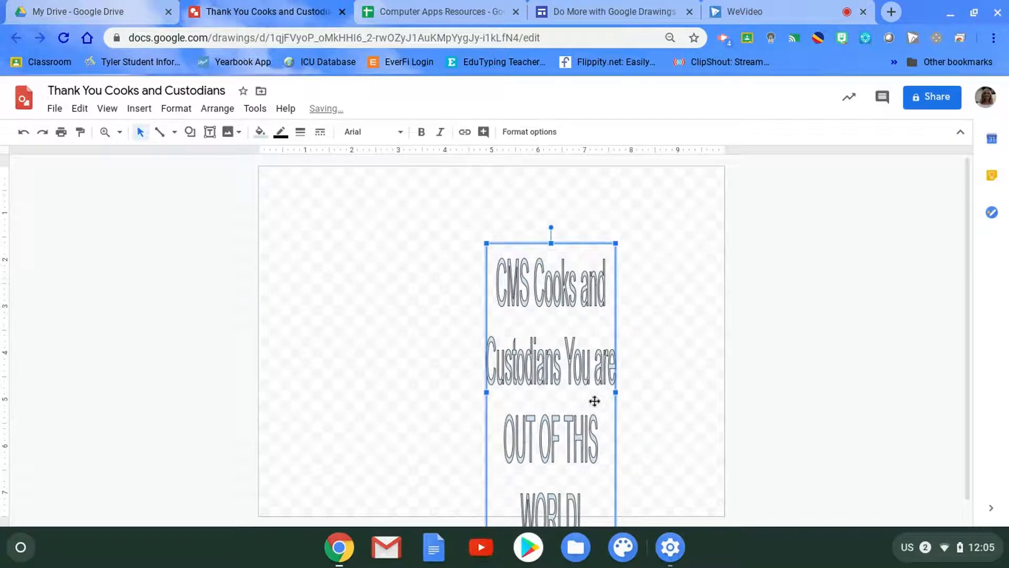
left_click_drag(615, 392, 703, 389)
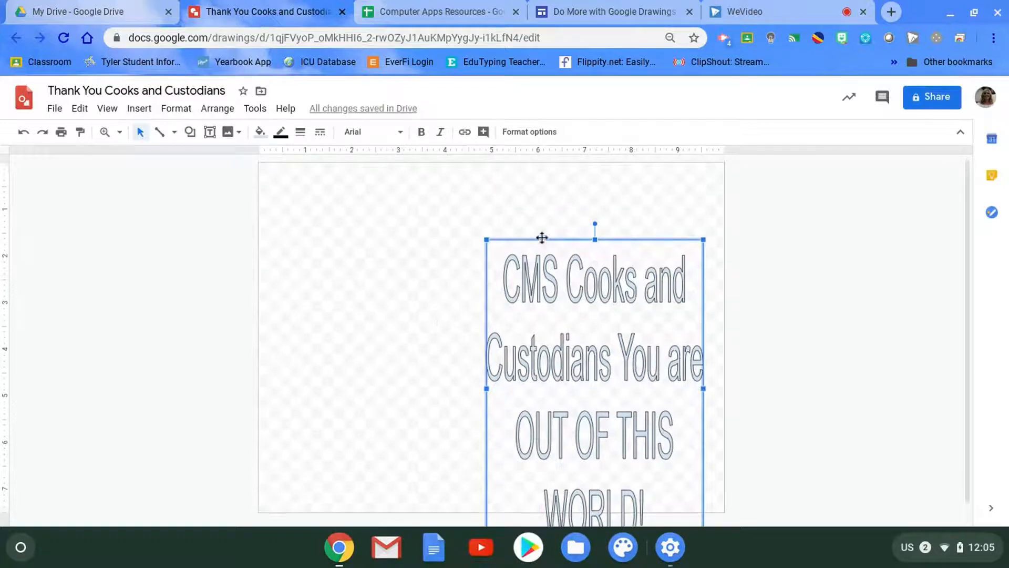
left_click_drag(545, 237, 518, 225)
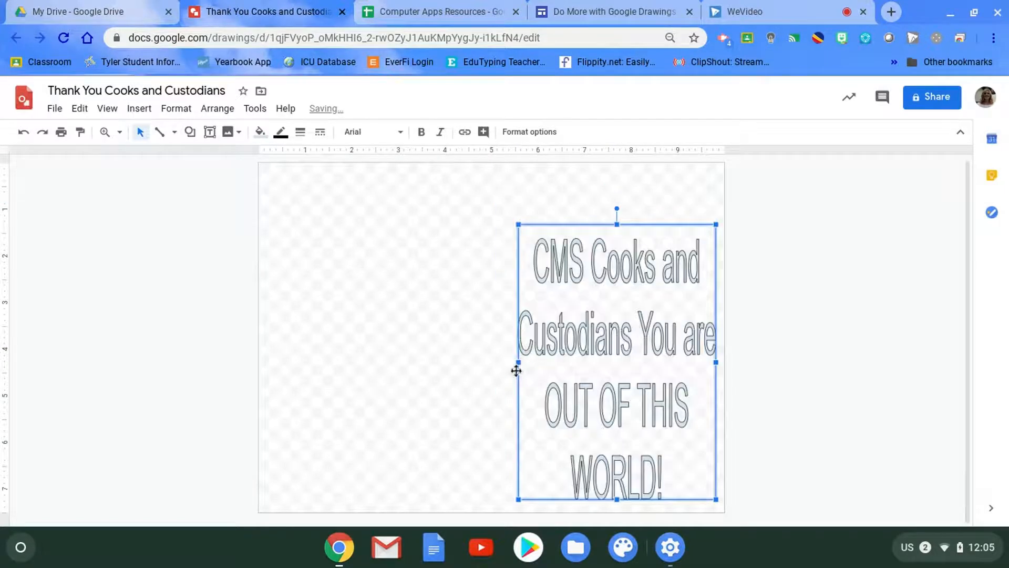
left_click_drag(518, 362, 495, 362)
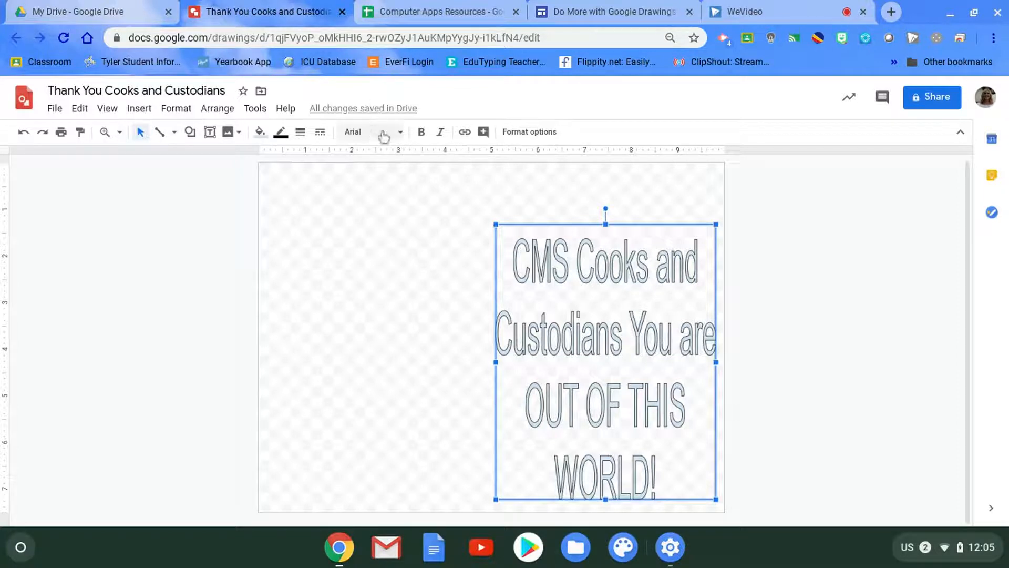
- Change the word art font to Bangers and widen it to the canvas's right edge
left_click(401, 135)
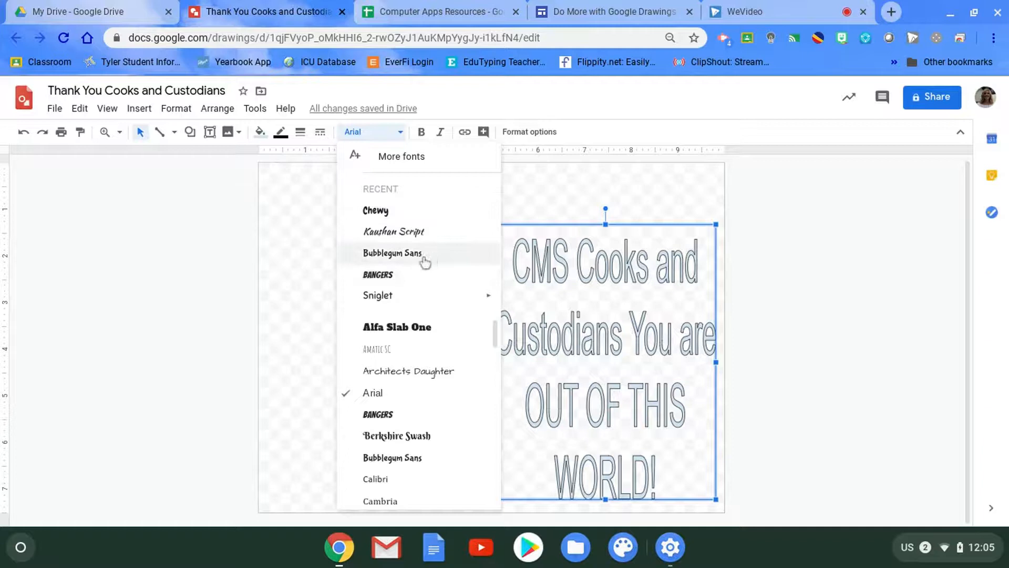
left_click(382, 277)
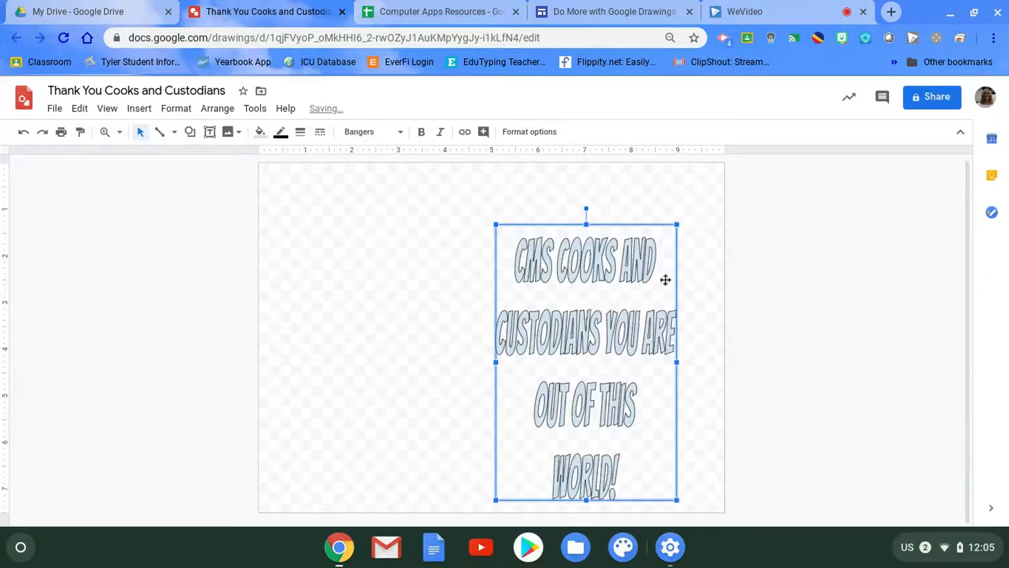
left_click_drag(677, 225, 723, 225)
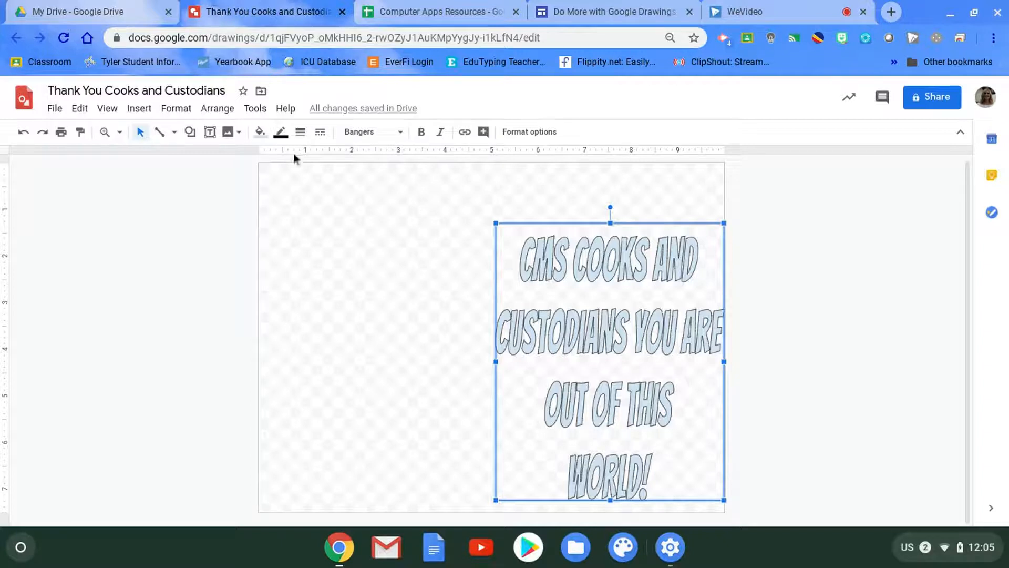
- Fill the word art with dark blue and set its border color to red
left_click(262, 136)
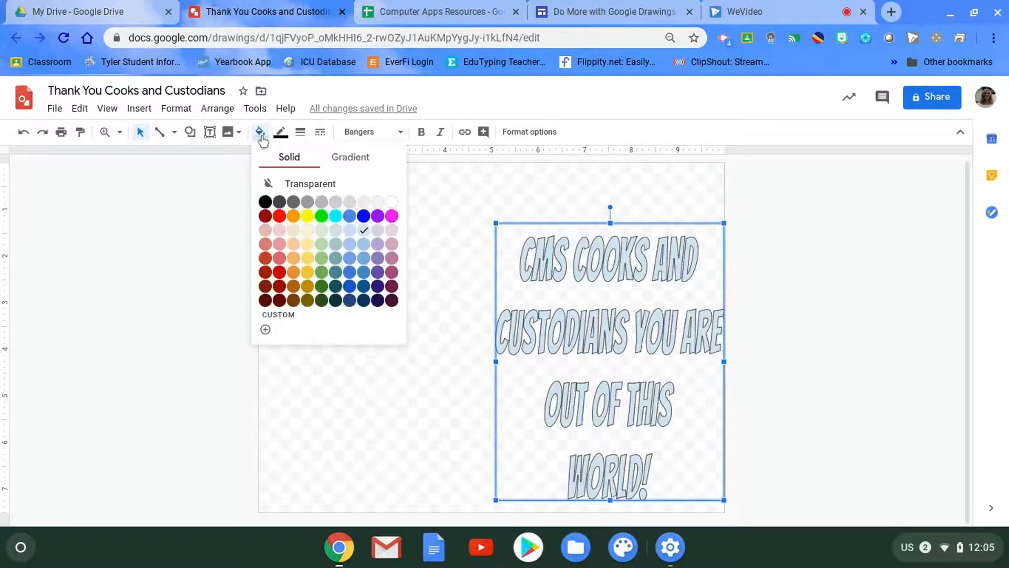
left_click(363, 287)
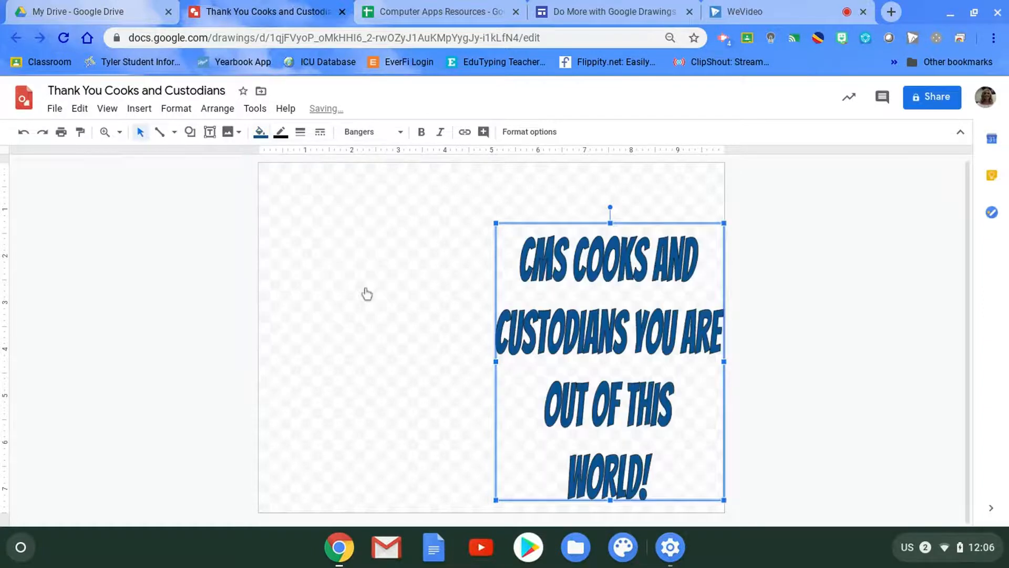
left_click(281, 133)
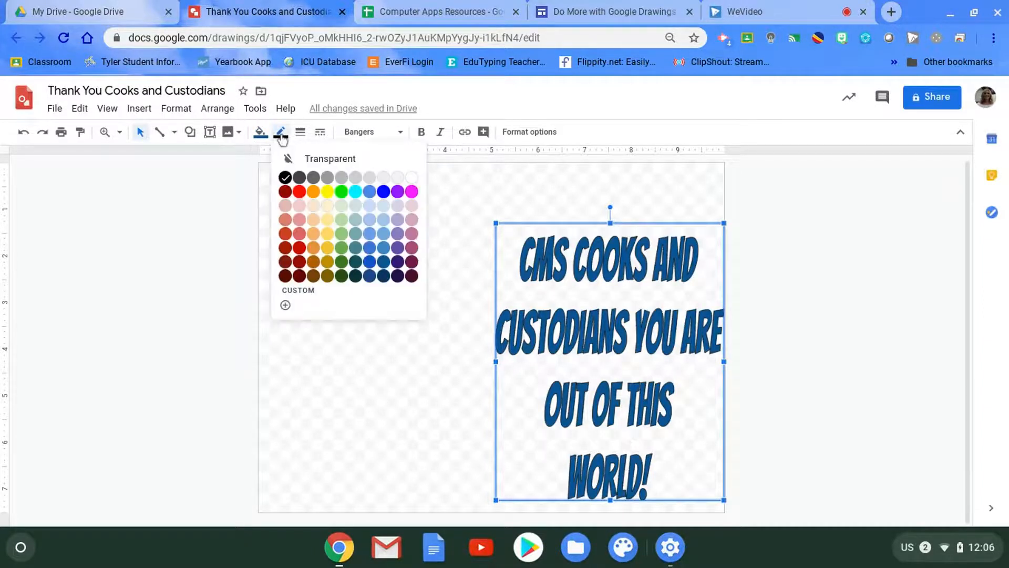
left_click(299, 191)
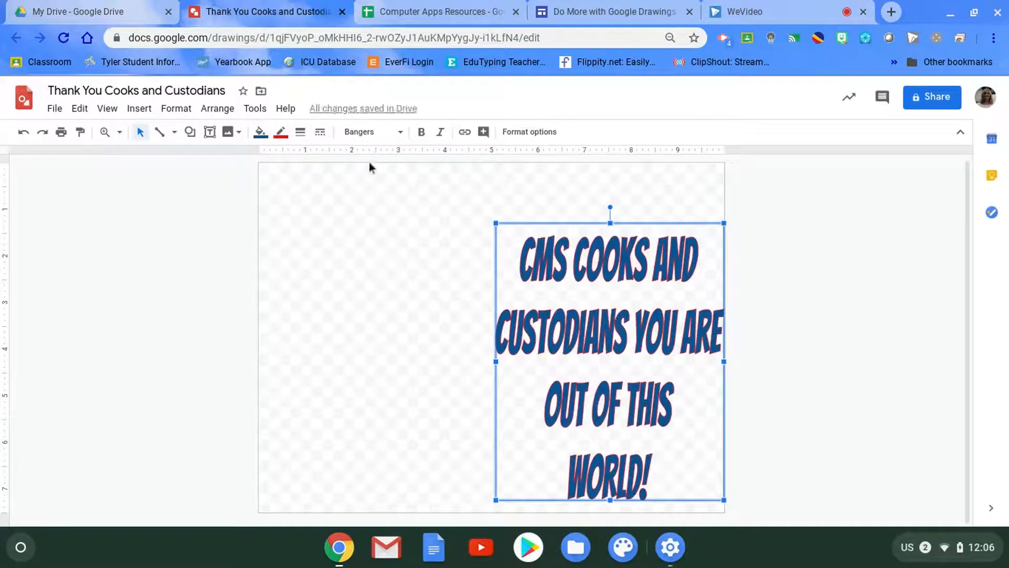
- Set the border weight of the word art to 3px
left_click(282, 135)
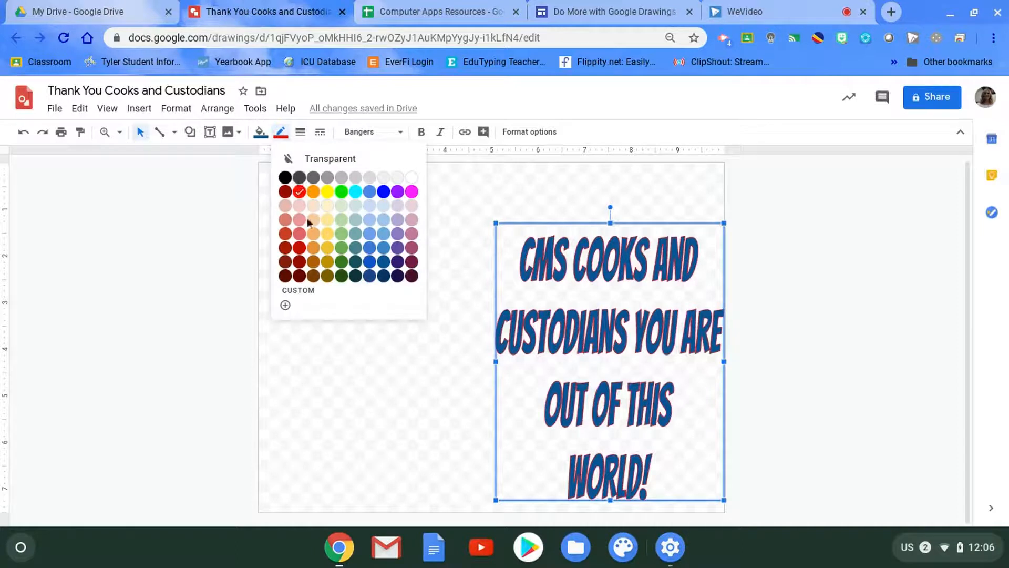
left_click(302, 133)
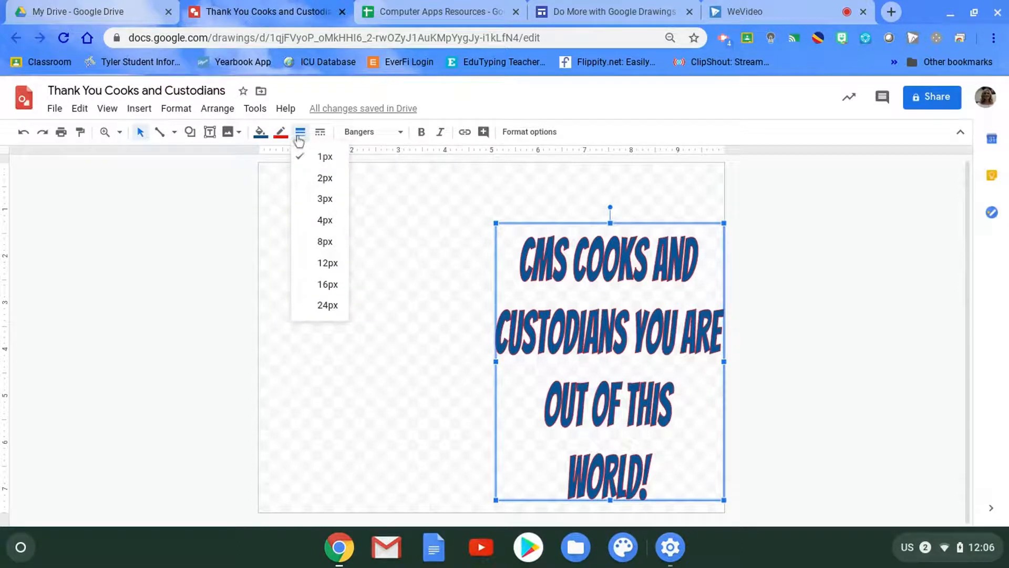
left_click(325, 200)
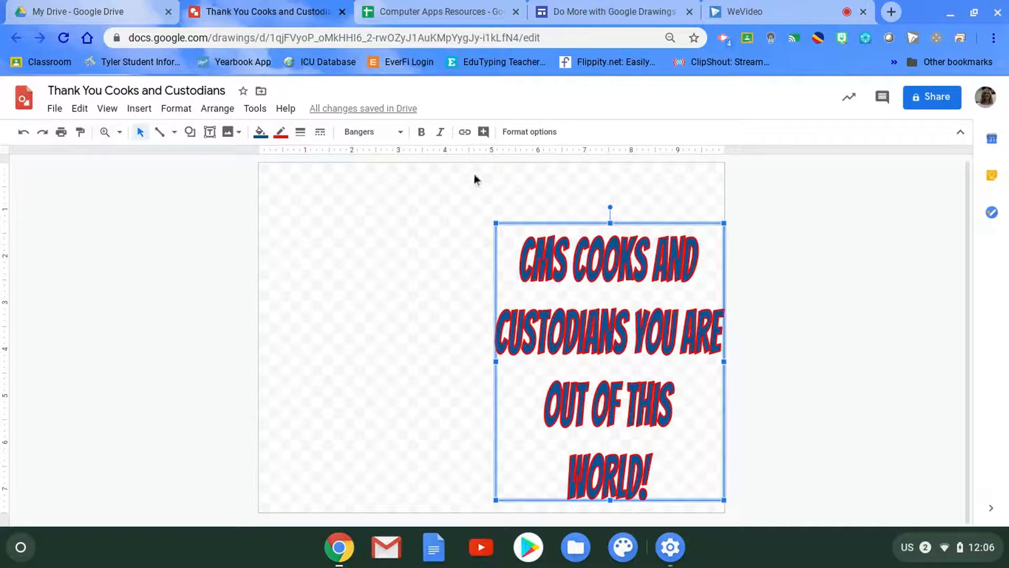
- Add a drop shadow to the word art and set the shadow color to light blue
left_click(519, 135)
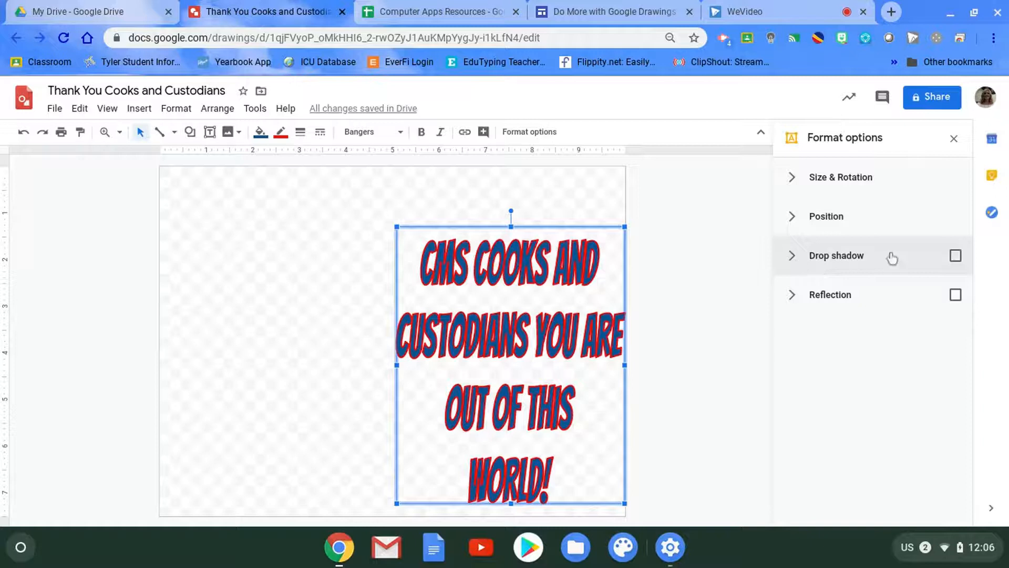
left_click(792, 257)
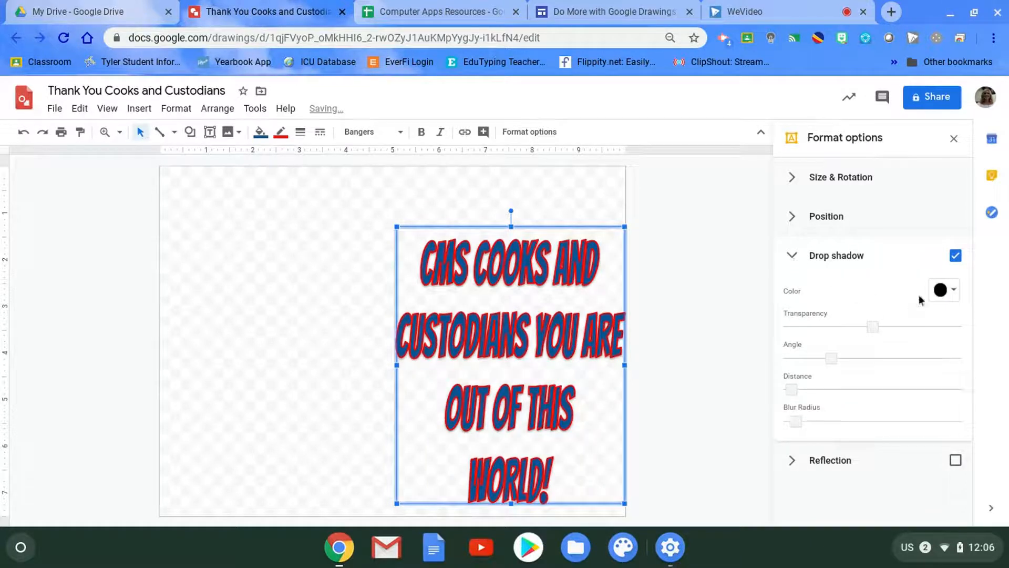
left_click(954, 292)
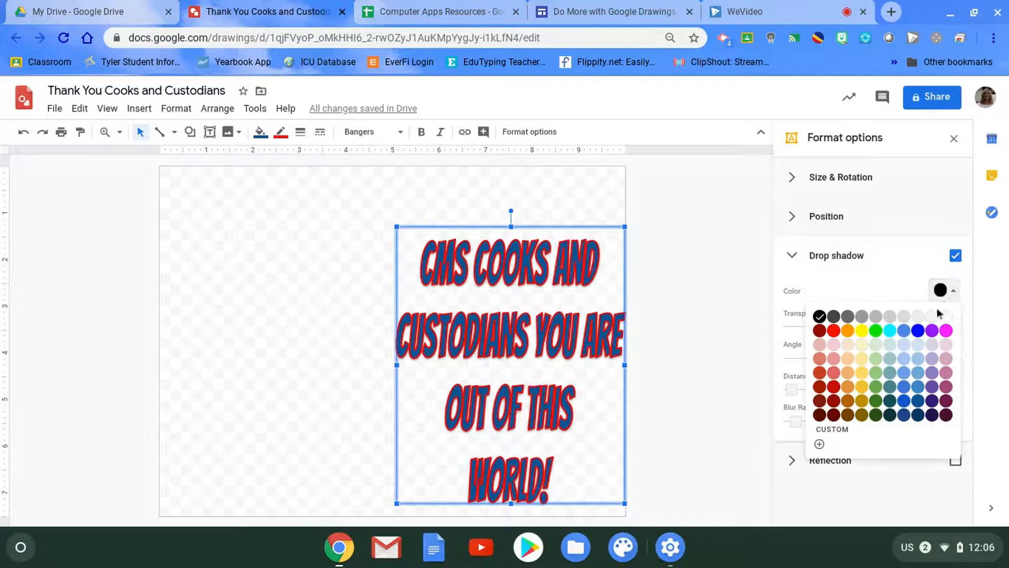
left_click(917, 374)
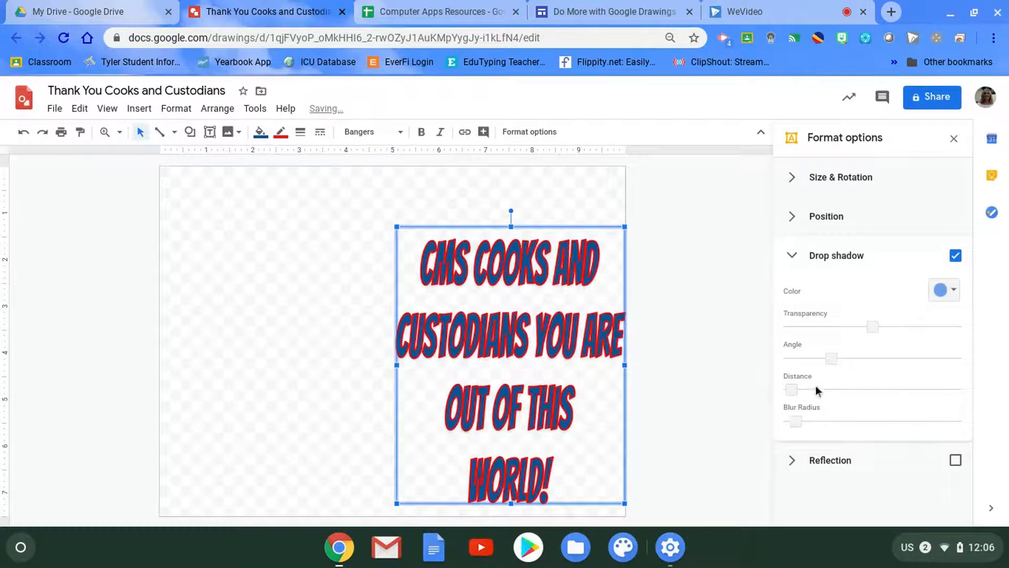
- Increase the drop shadow's distance slightly, lower its transparency, and raise its blur radius a little
left_click_drag(790, 389, 811, 389)
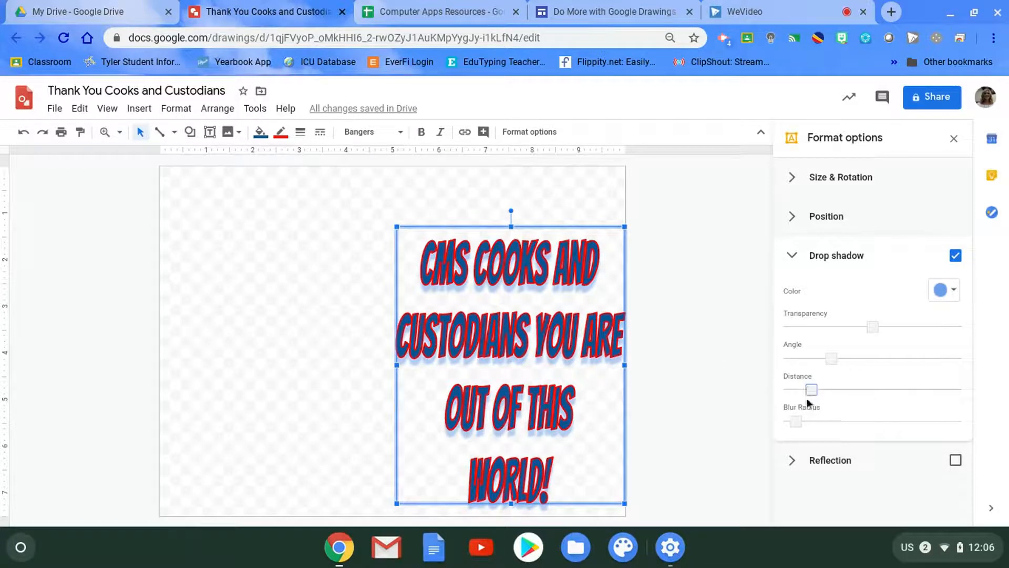
left_click_drag(872, 326, 823, 329)
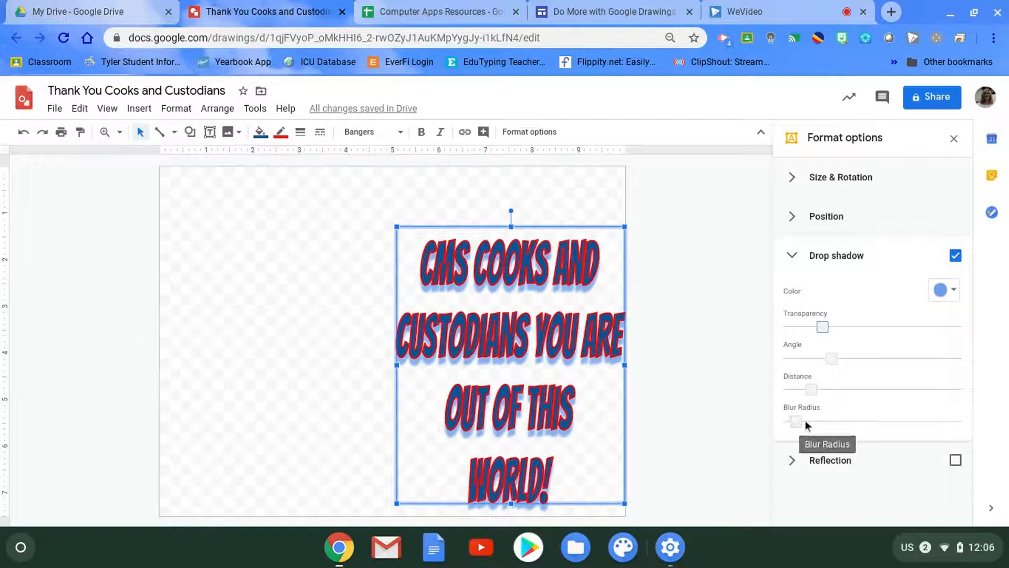
mouse_move(799, 423)
left_mouse_down()
mouse_move(819, 424)
mouse_move(784, 422)
mouse_move(802, 423)
left_mouse_up()
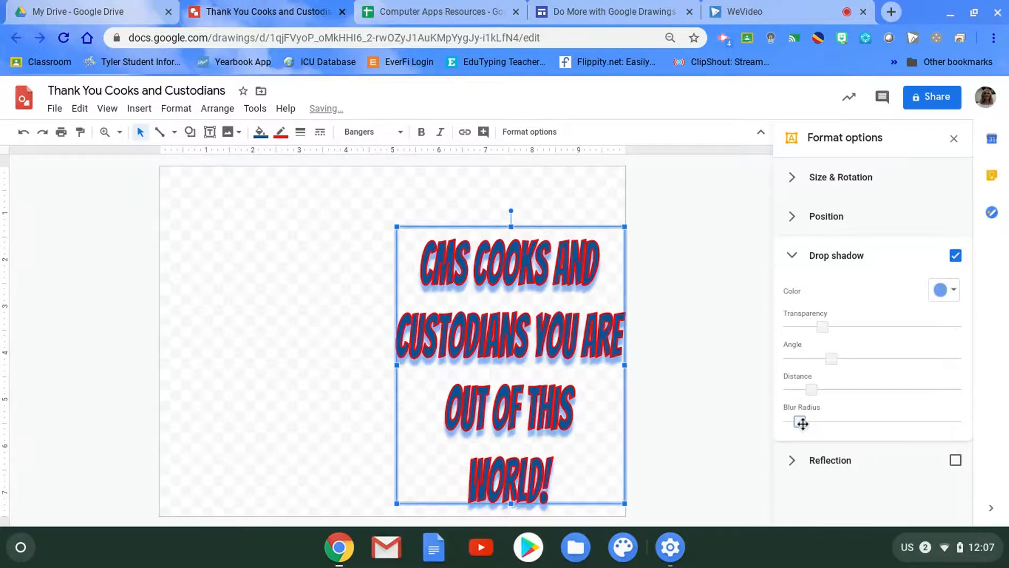
left_click(796, 256)
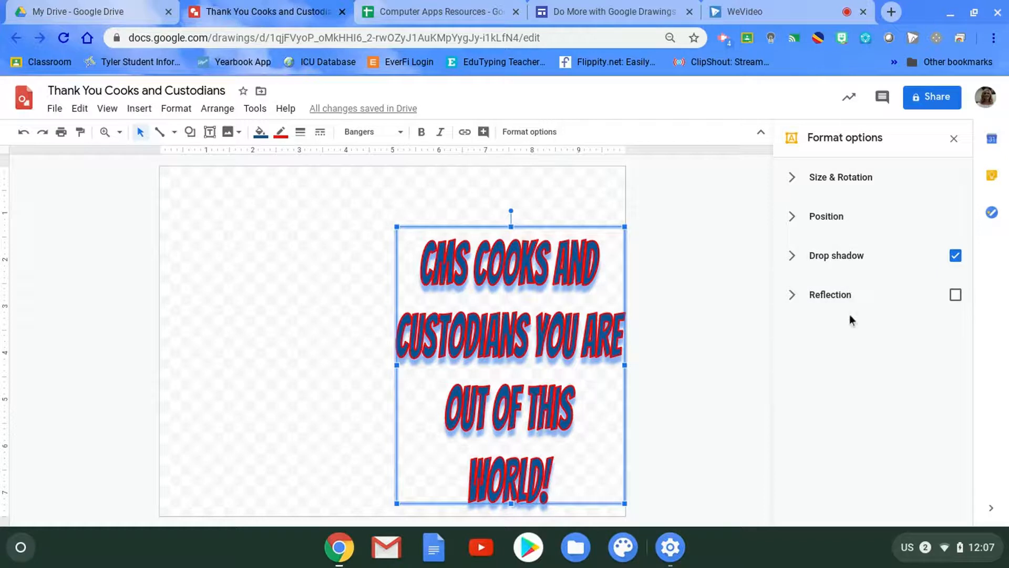
- Try a reflection on the word art and turn it back off
left_click(956, 296)
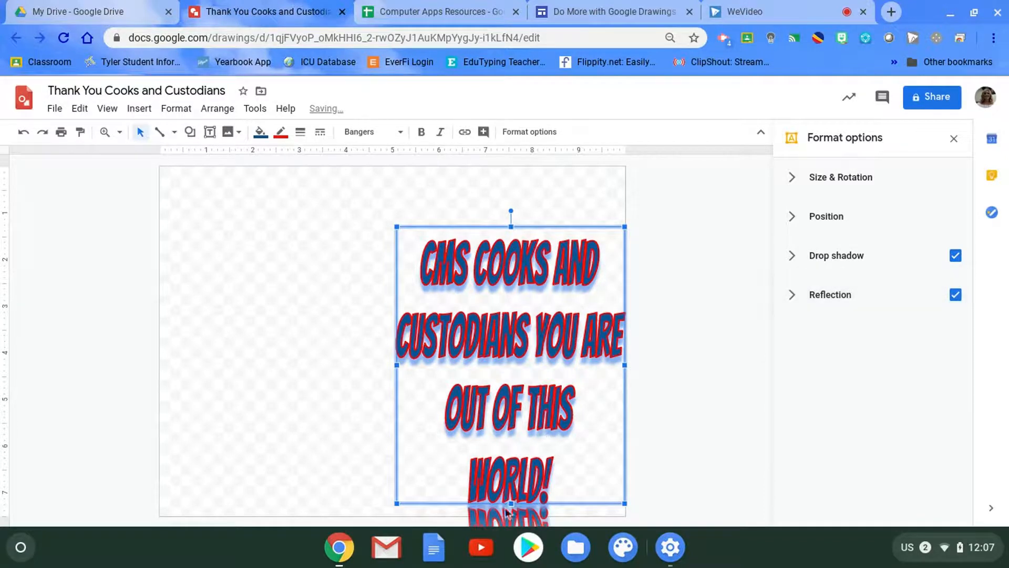
left_click(956, 295)
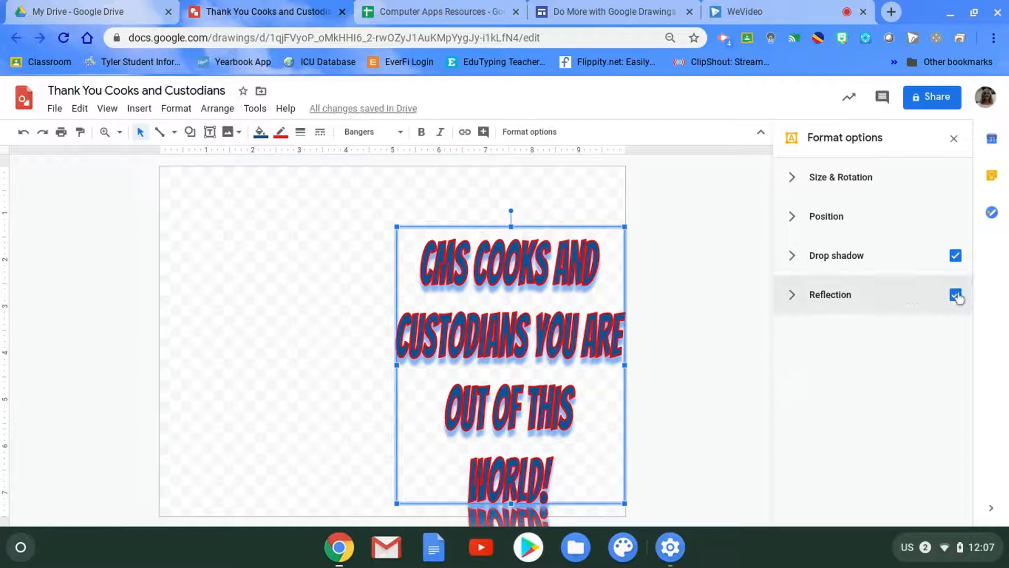
left_click(954, 138)
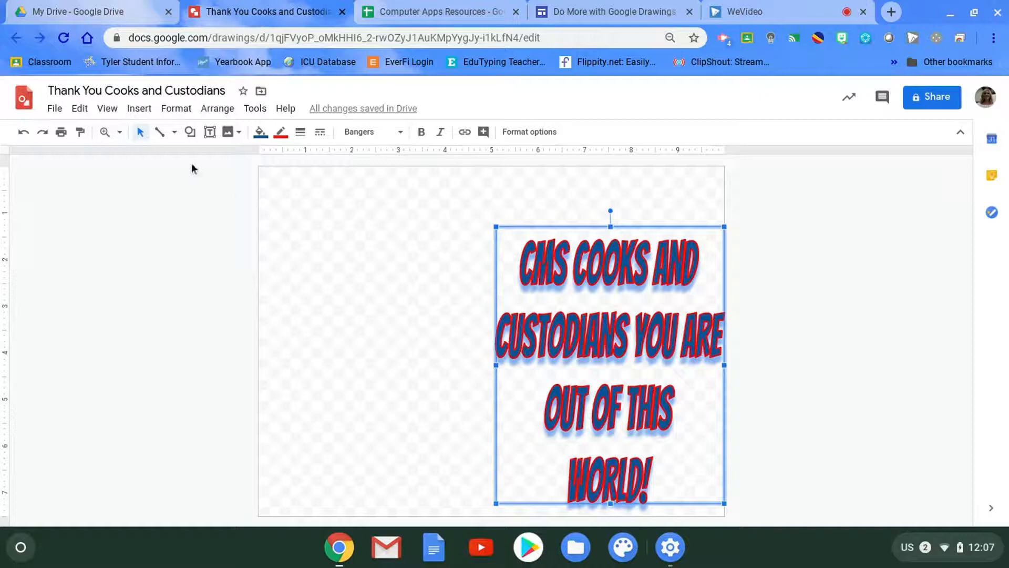
- Search the web for "Space Ship" images from within the drawing and refine the search to "Space Ship png"
left_click(137, 109)
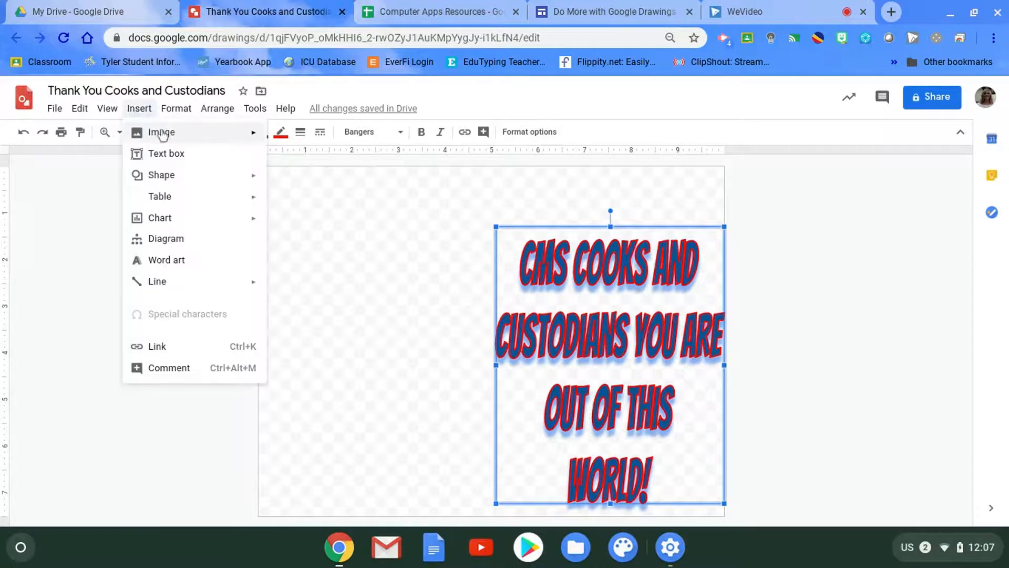
mouse_move(161, 135)
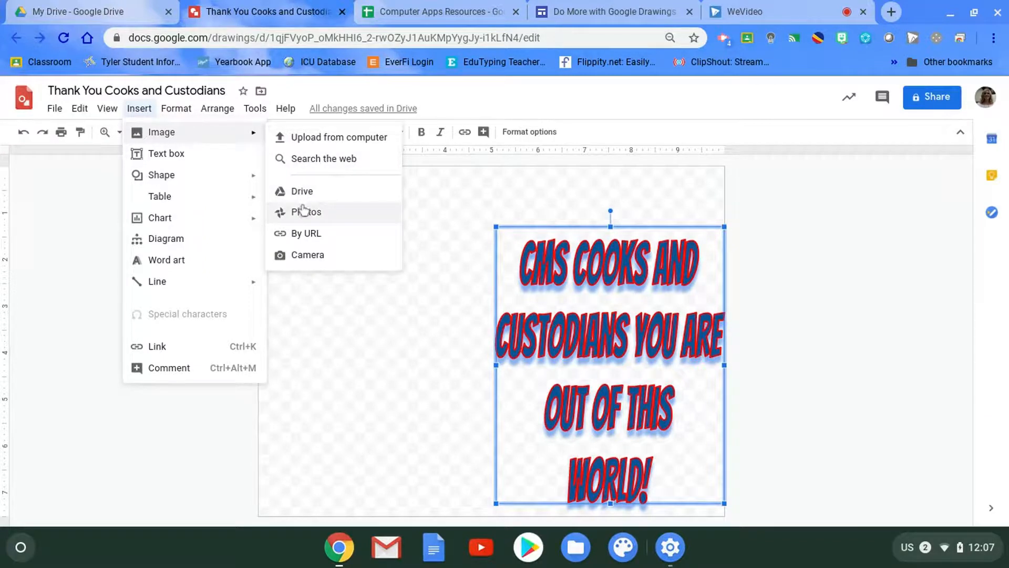
left_click(300, 163)
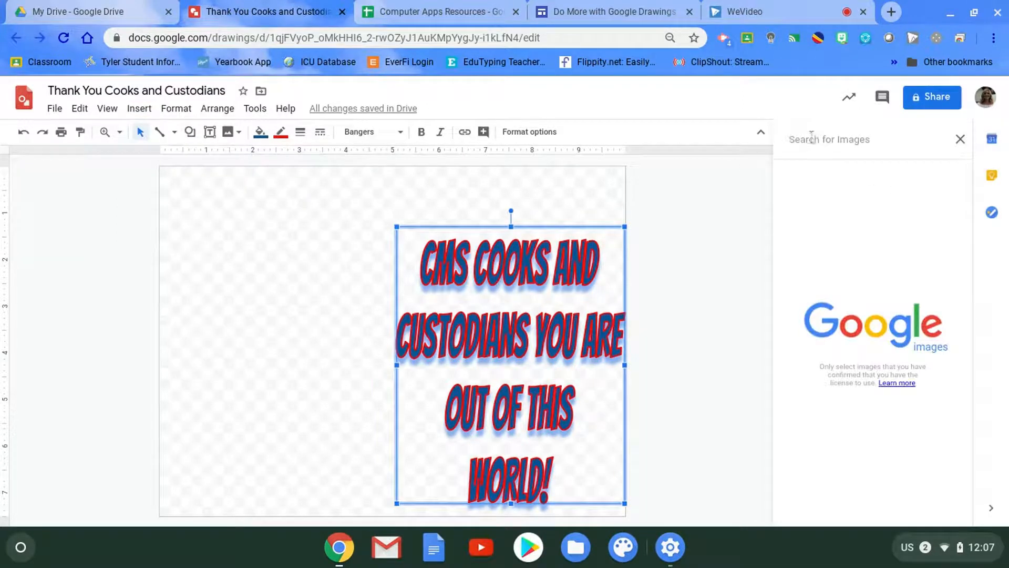
left_click(810, 140)
type("Space ")
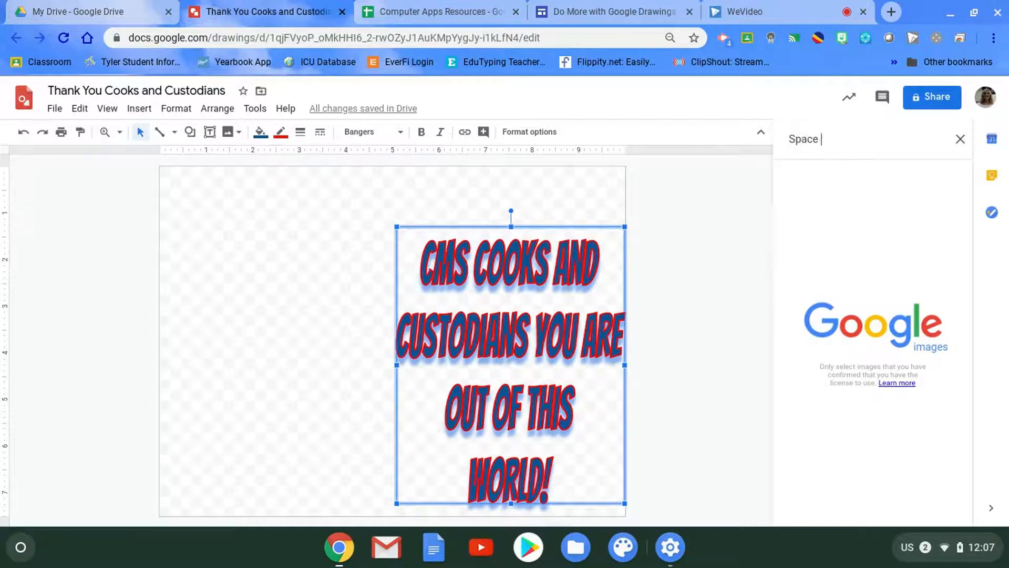
type("Ship")
key("Return")
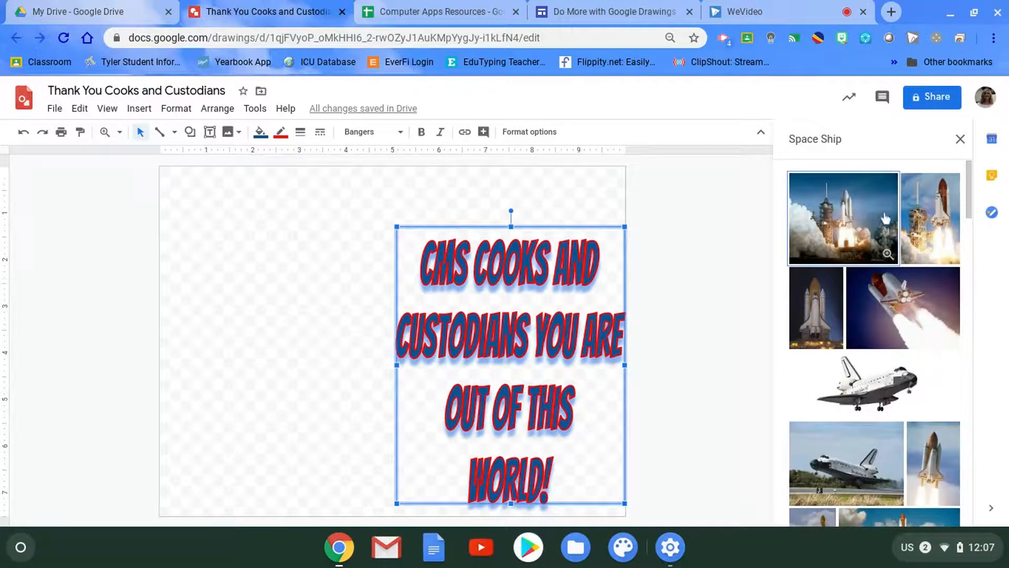
left_click(856, 141)
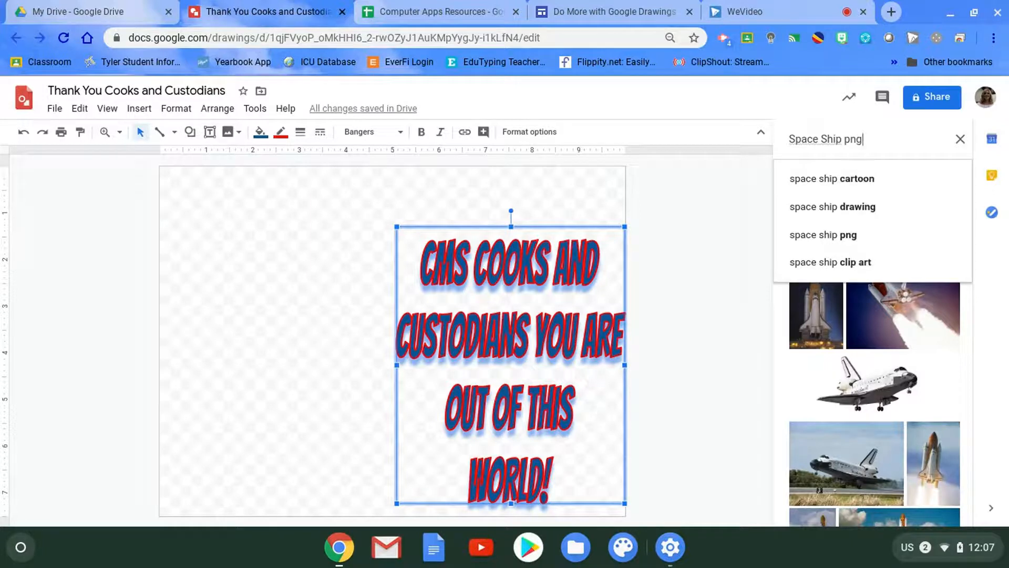
key("Return")
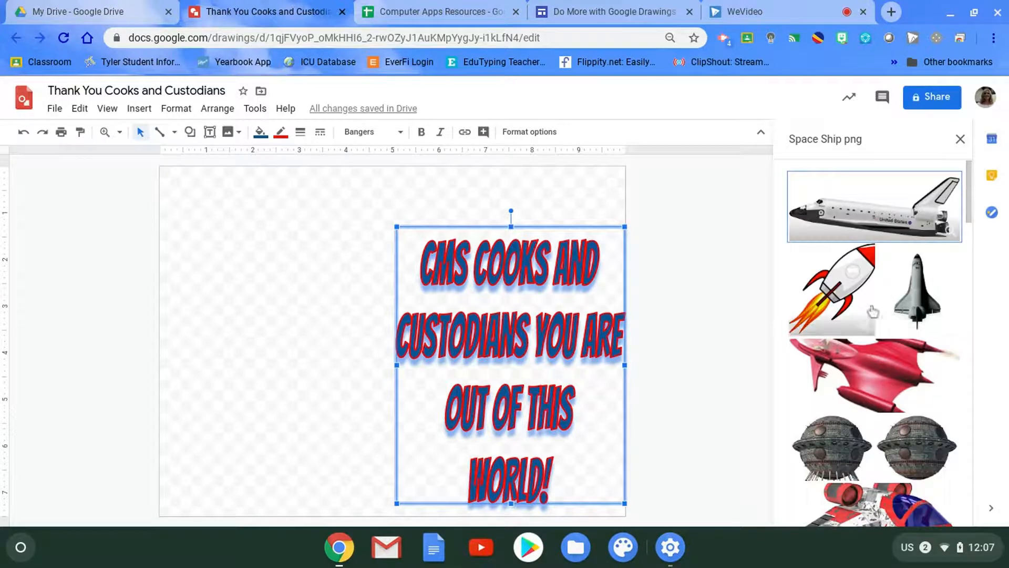
- Find the blue cartoon rocket with red fins among the image results and insert it into the drawing
scroll(841, 342, "down", 10)
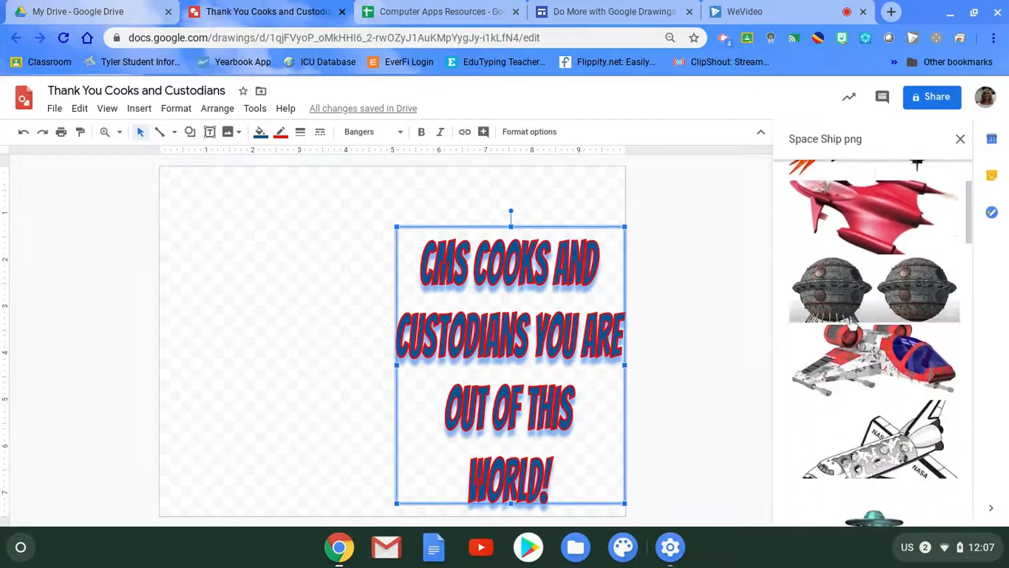
scroll(851, 328, "down", 6)
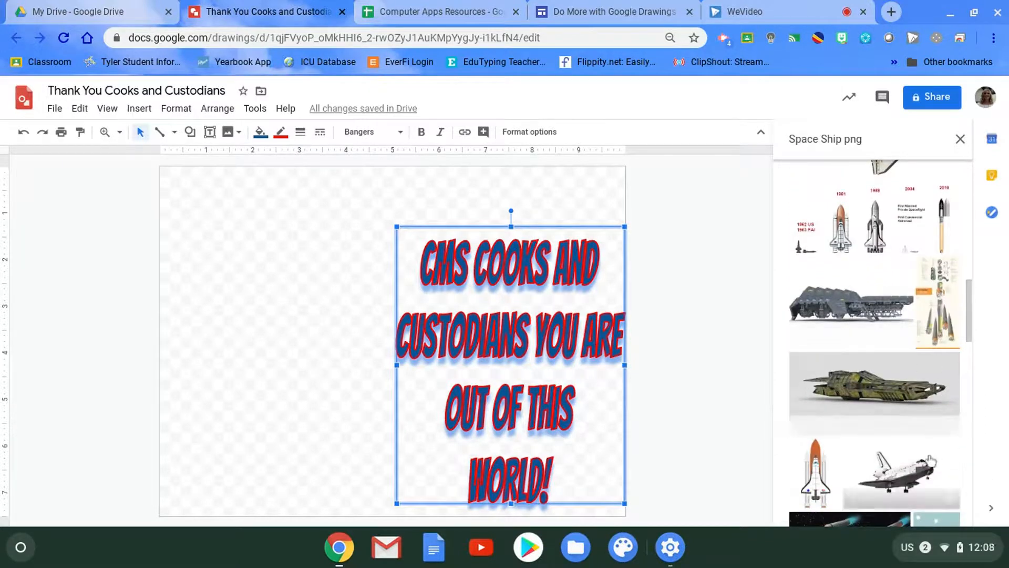
scroll(855, 353, "down", 15)
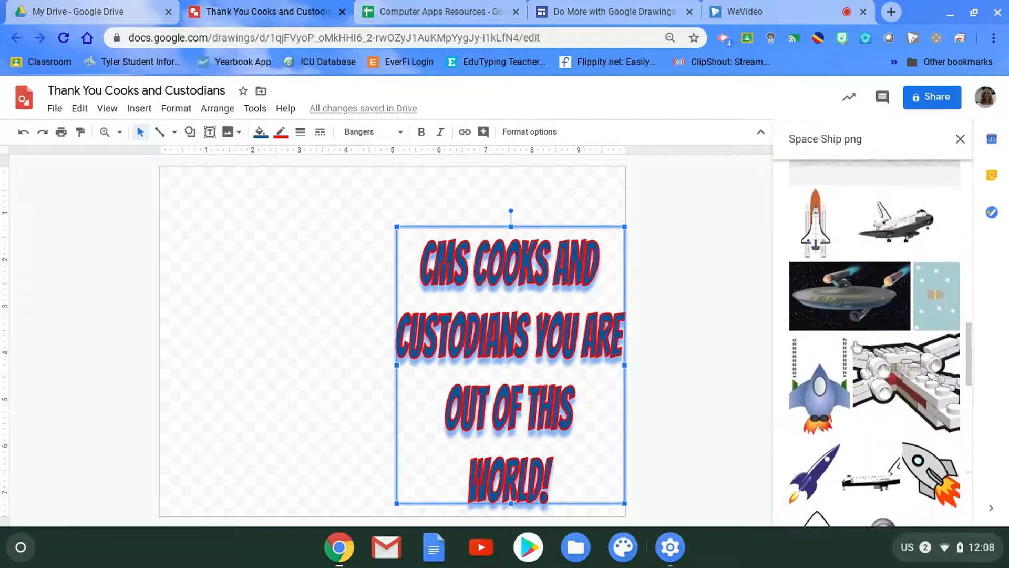
scroll(856, 347, "down", 10)
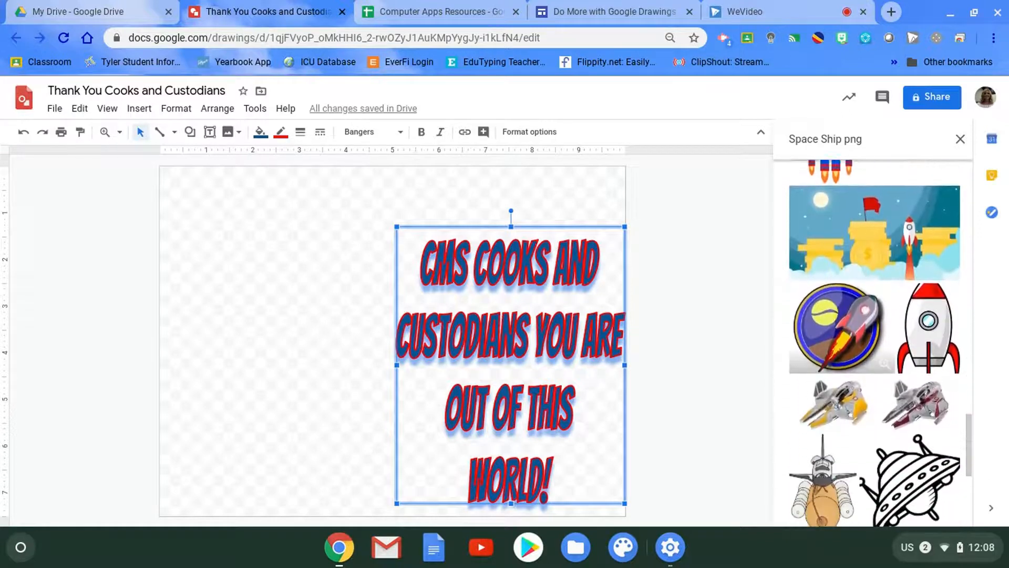
scroll(873, 347, "down", 3)
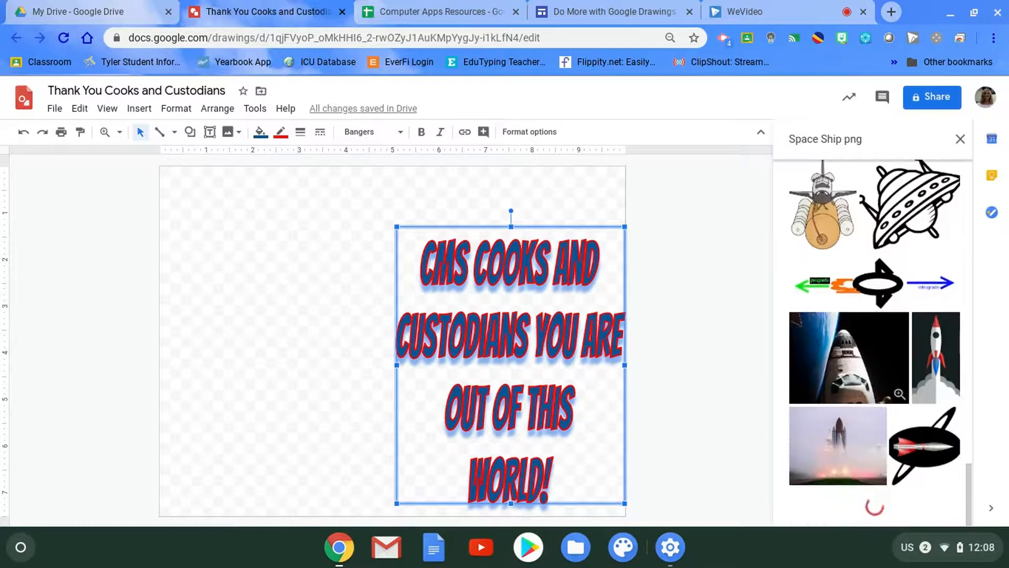
scroll(862, 317, "down", 5)
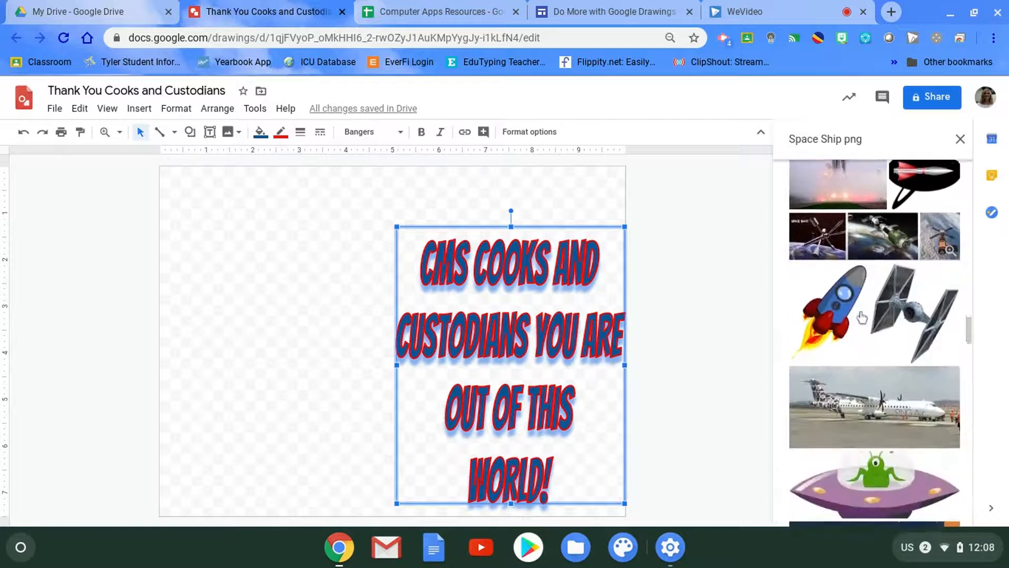
double_click(829, 306)
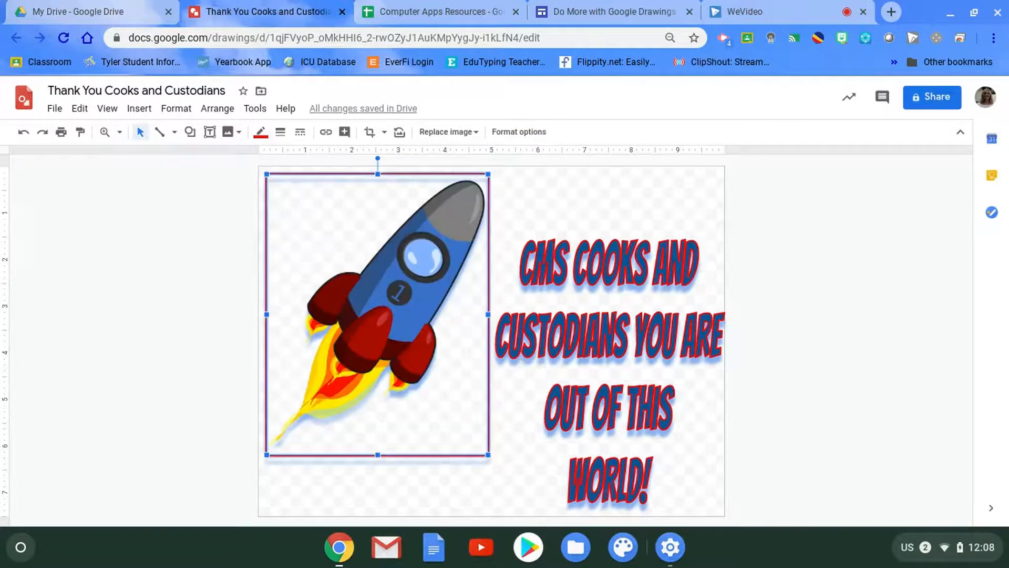
- Remove the red border around the rocket image by making its border color transparent
left_click(490, 490)
left_click(443, 406)
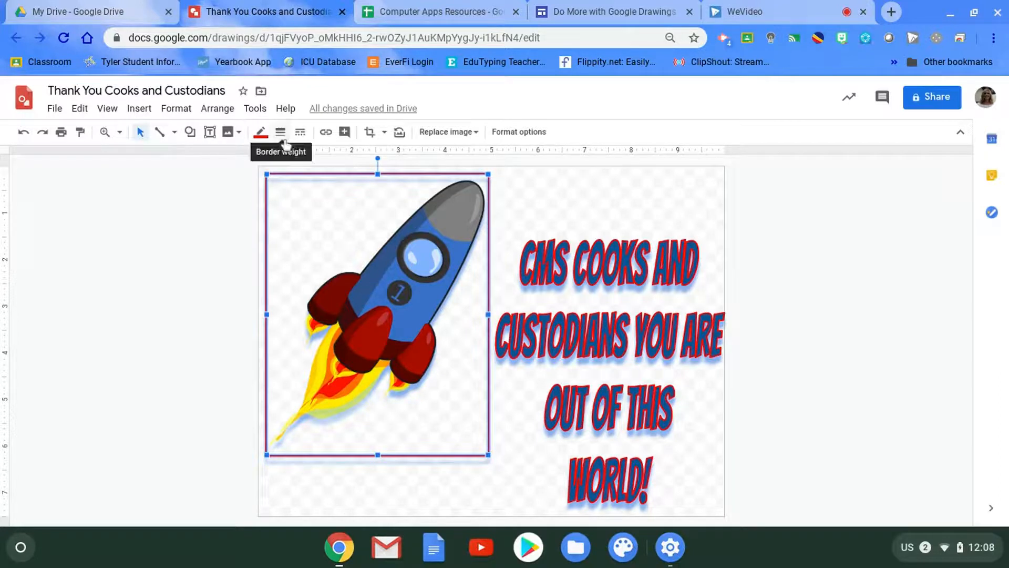
left_click(262, 135)
left_click(284, 160)
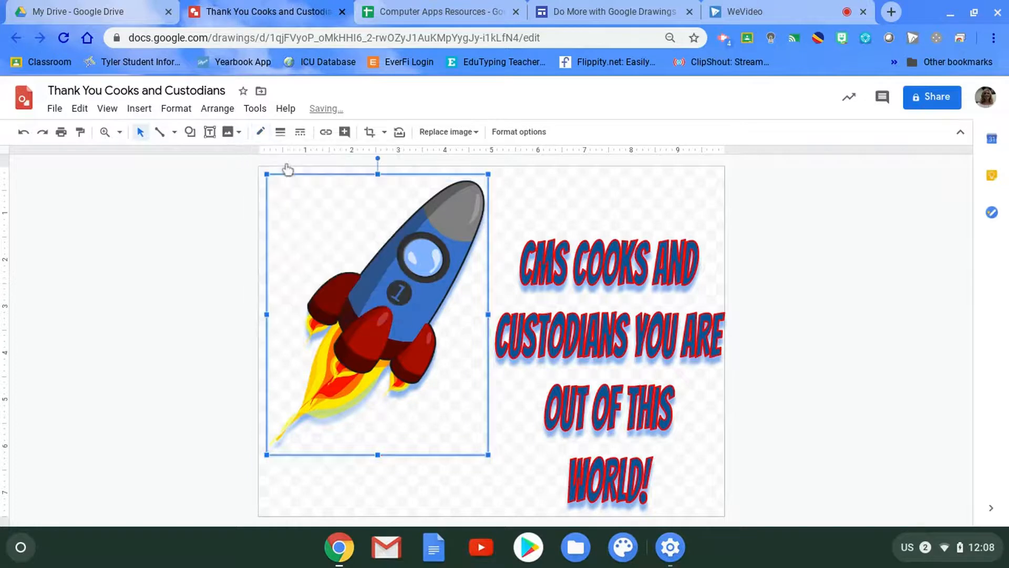
left_click(452, 497)
- Enlarge the rocket image proportionally and move it down and left so it fills the left half of the canvas
left_click(357, 283)
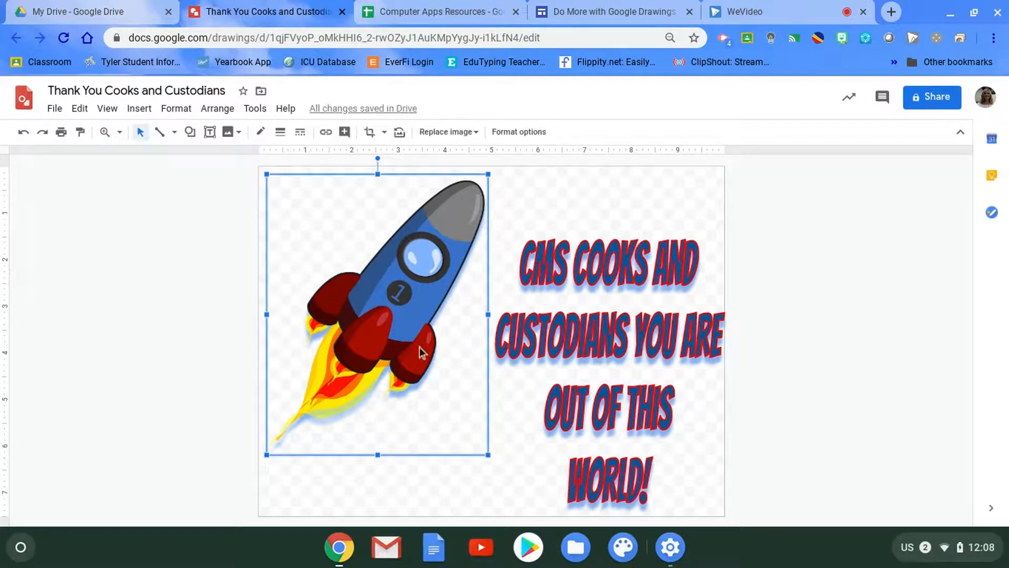
left_click_drag(488, 457, 519, 494)
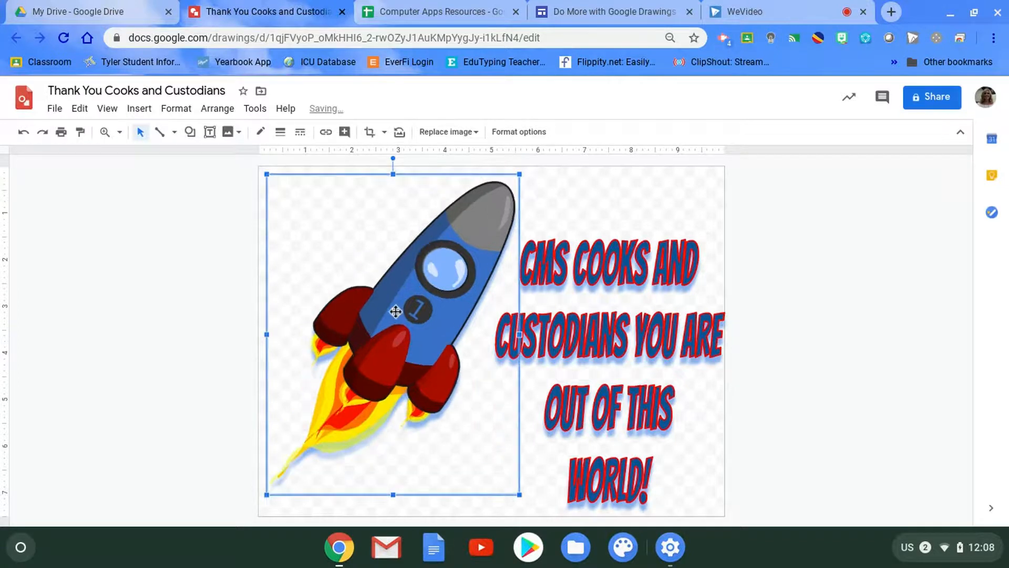
left_click_drag(401, 317, 376, 336)
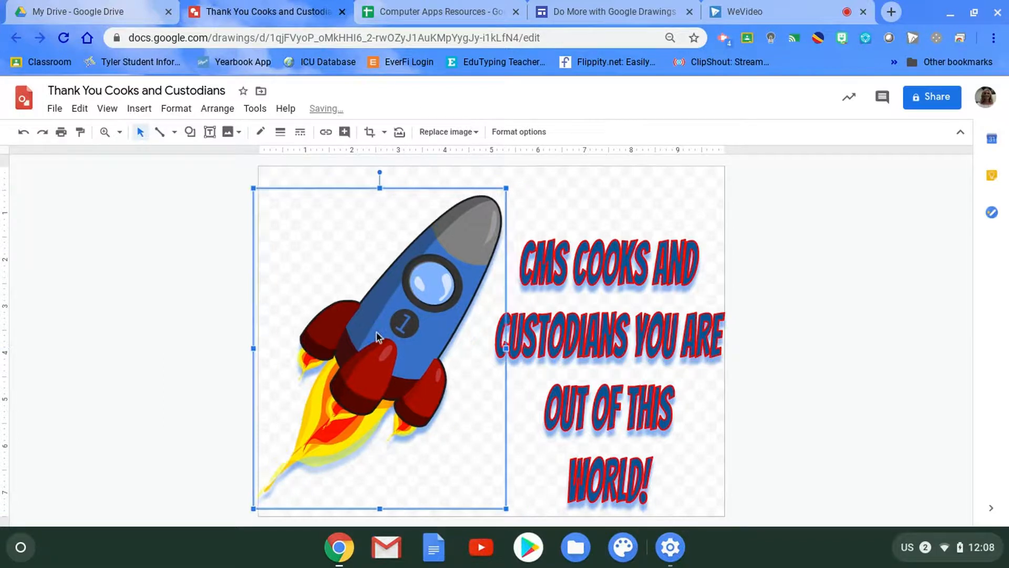
left_click(516, 429)
left_click(458, 459)
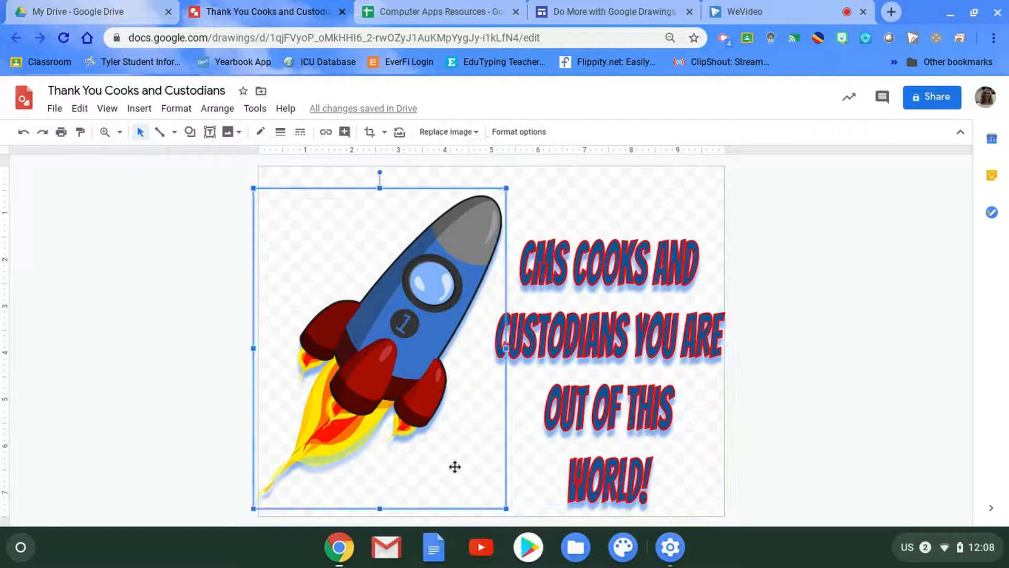
- Take a webcam photo with the camera image option and insert it into the drawing
left_click(140, 109)
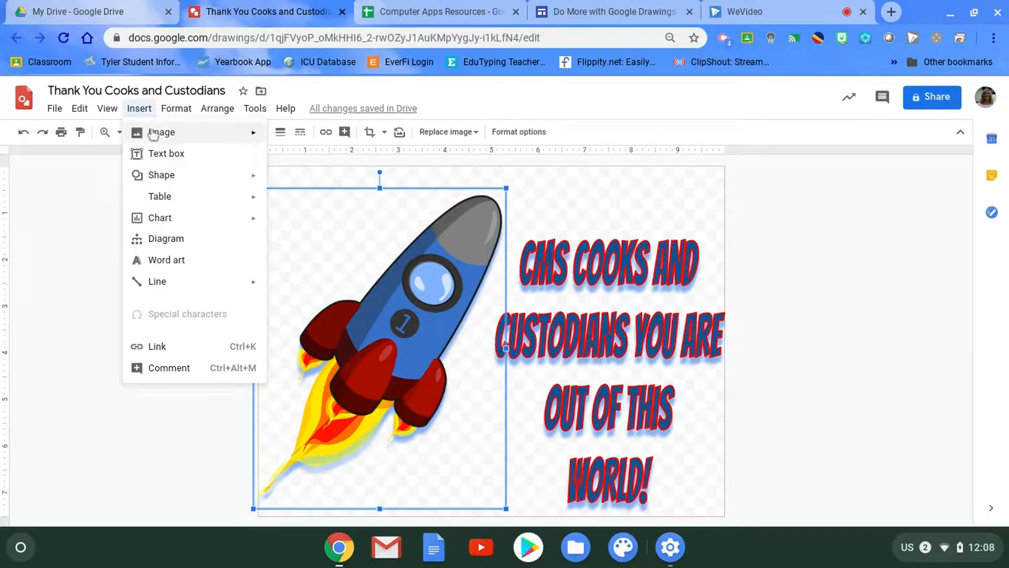
mouse_move(155, 136)
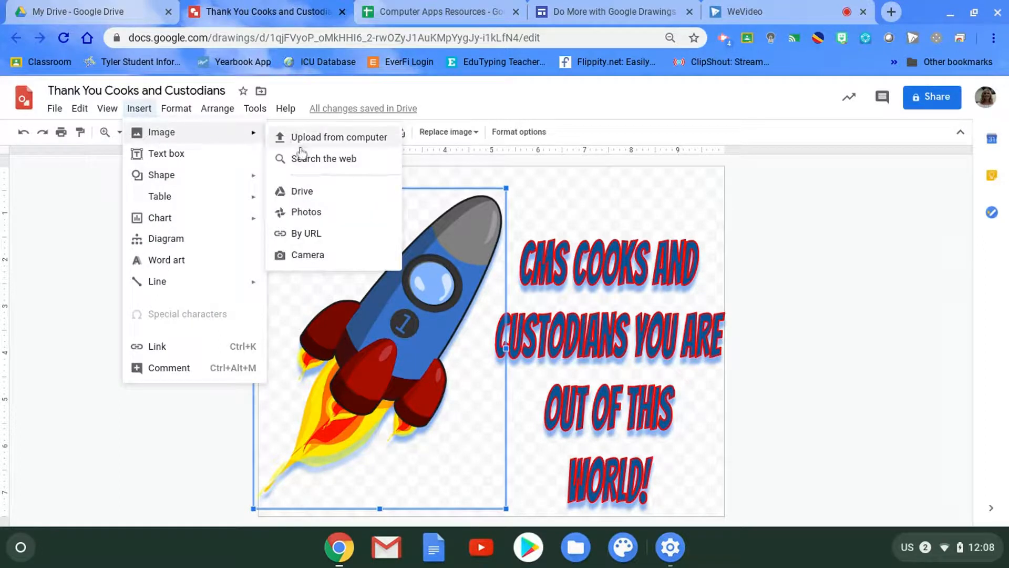
left_click(305, 256)
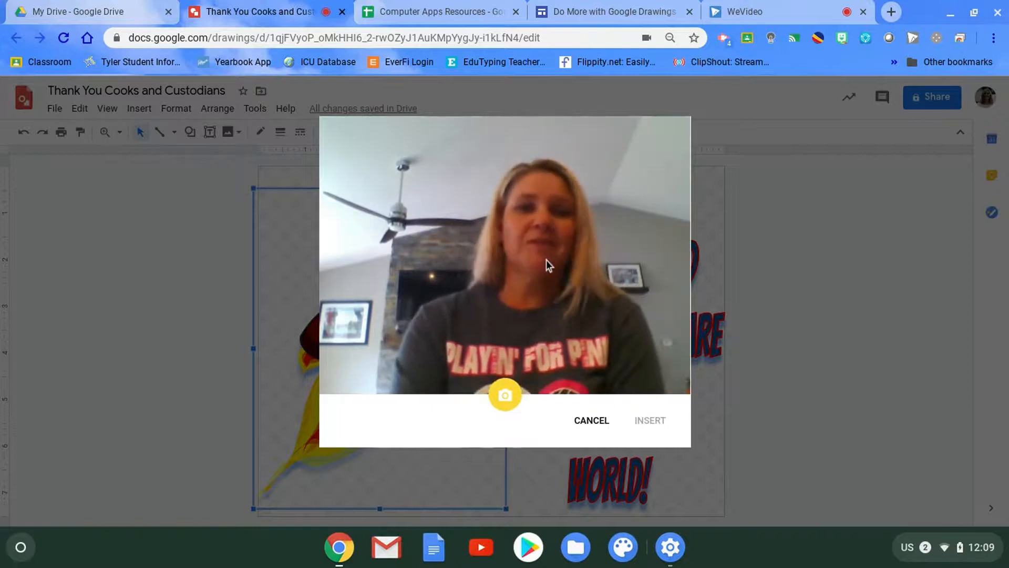
left_click(505, 396)
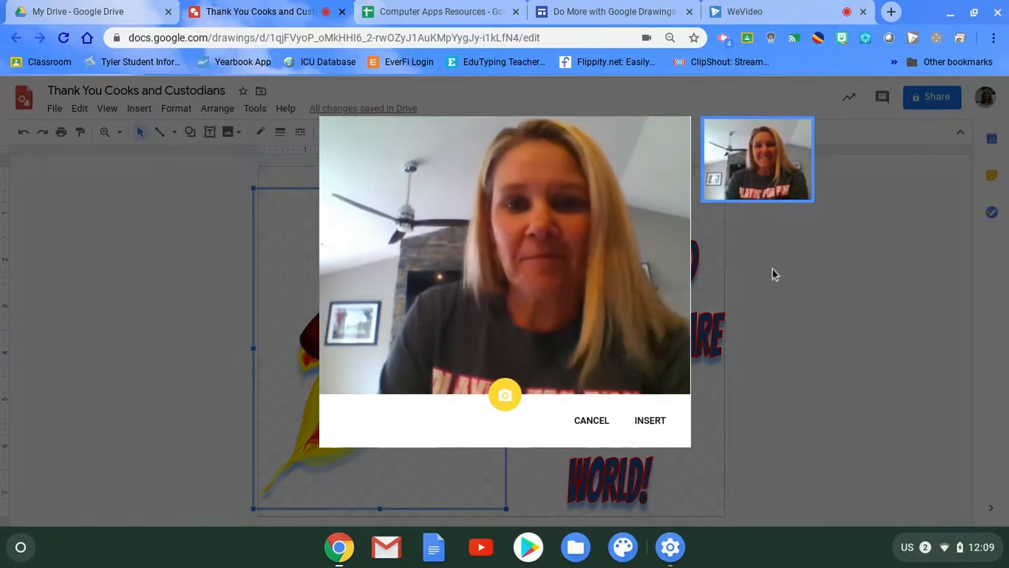
left_click(650, 421)
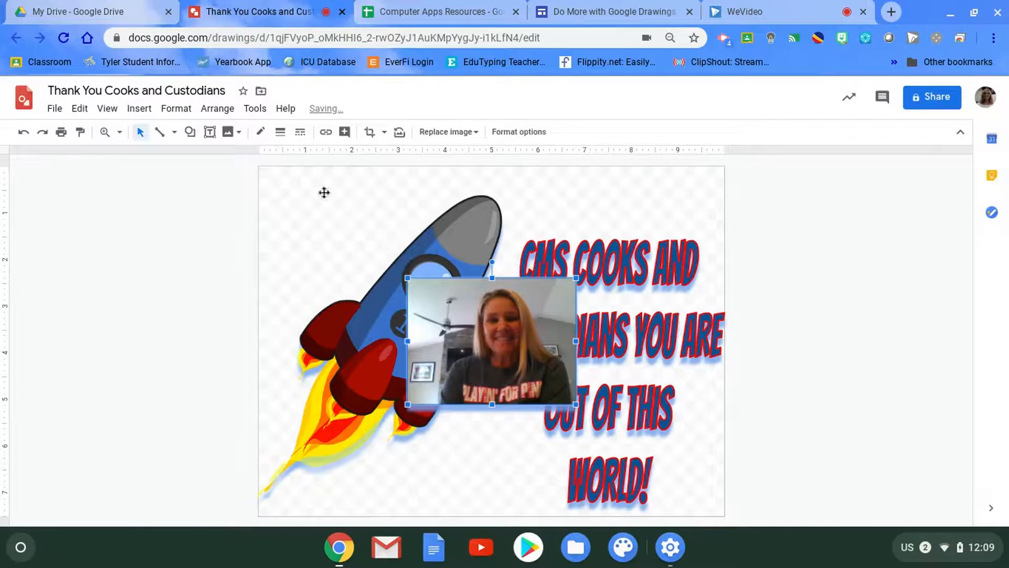
- Crop the inserted webcam photo tightly around the face, cutting away the surrounding room and shirt
left_click(370, 134)
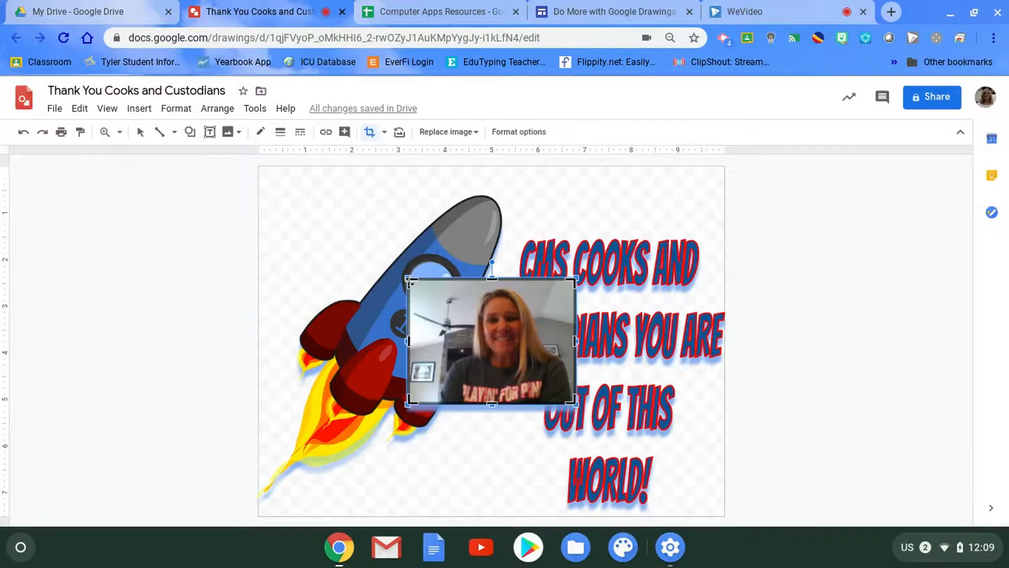
left_click_drag(464, 287, 468, 288)
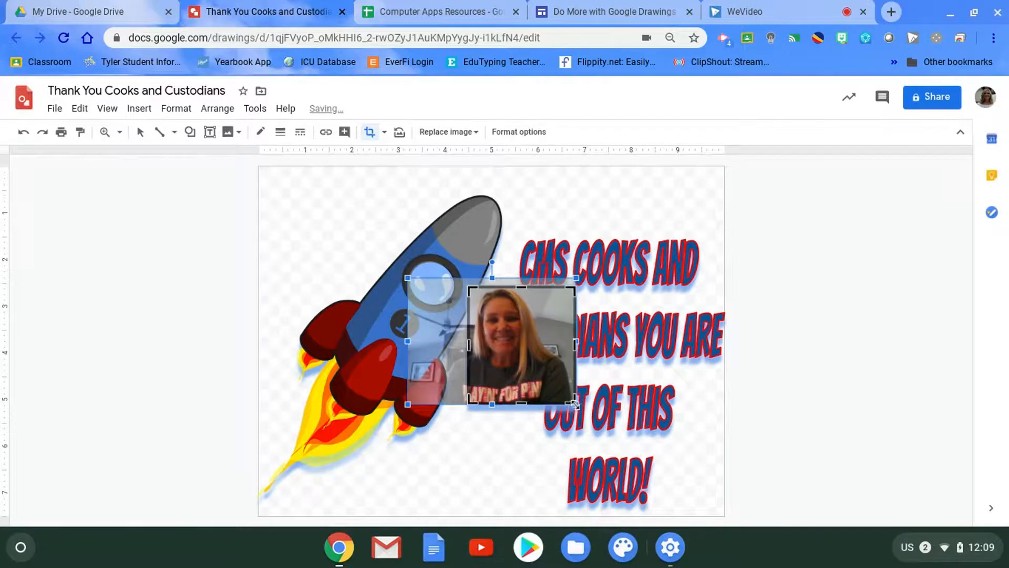
left_click_drag(575, 403, 544, 369)
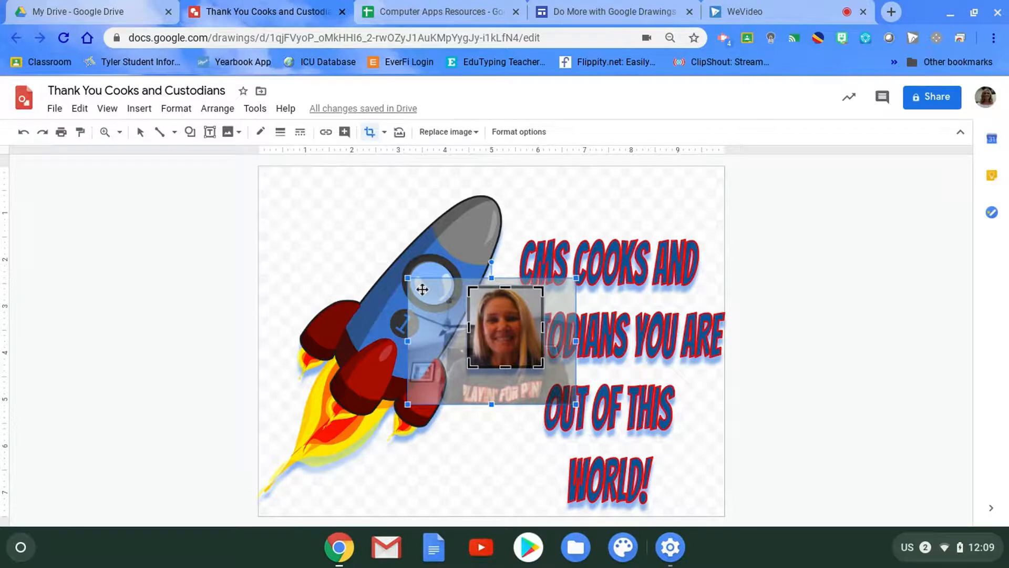
left_click(462, 455)
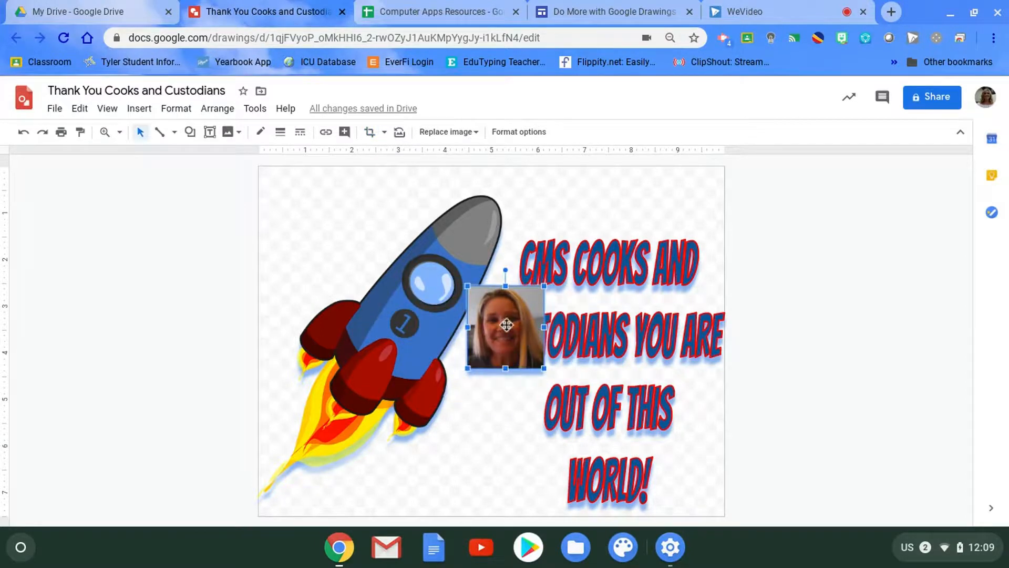
- Mask the cropped webcam photo with the oval shape
left_click(384, 133)
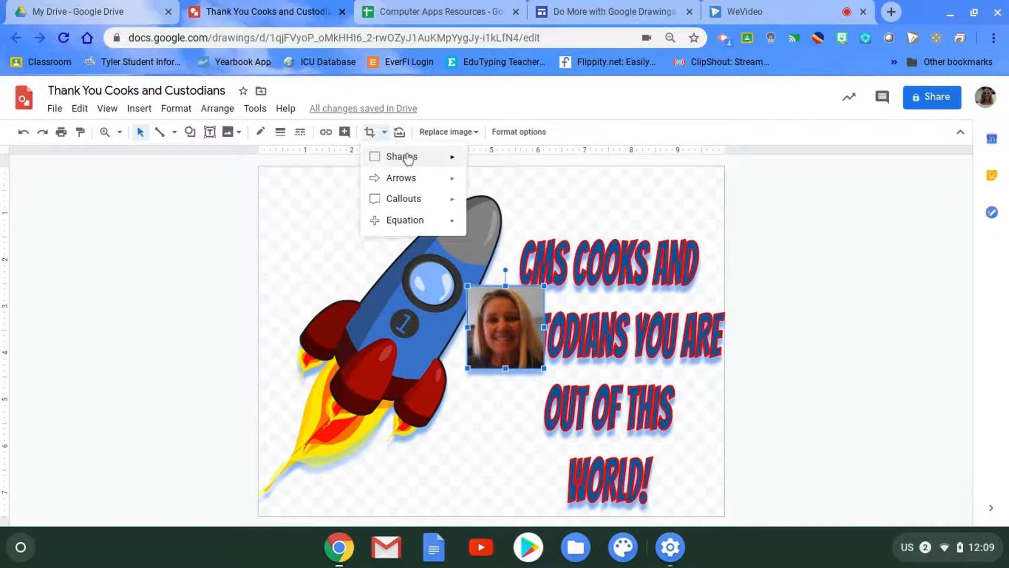
mouse_move(407, 157)
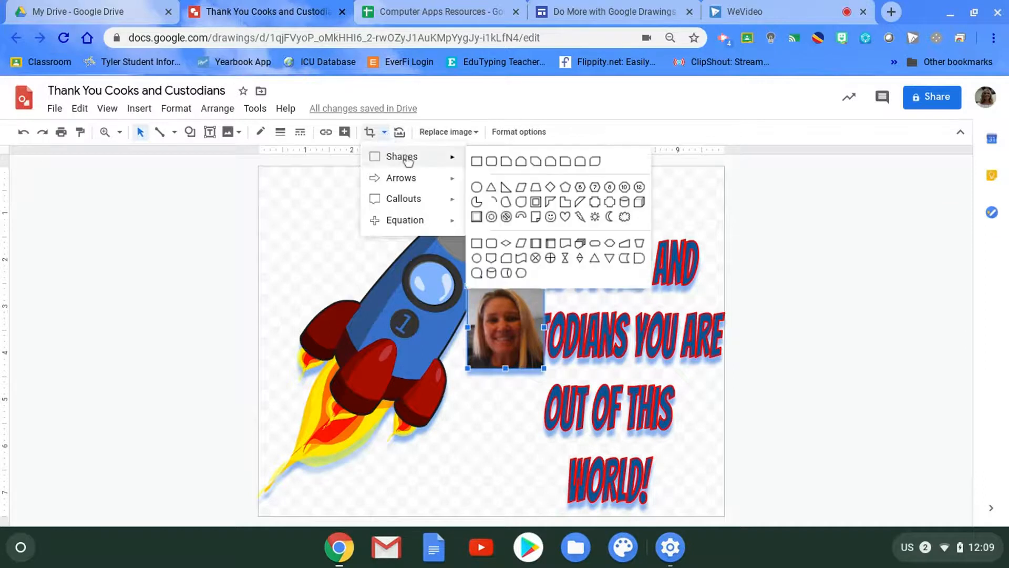
left_click(476, 189)
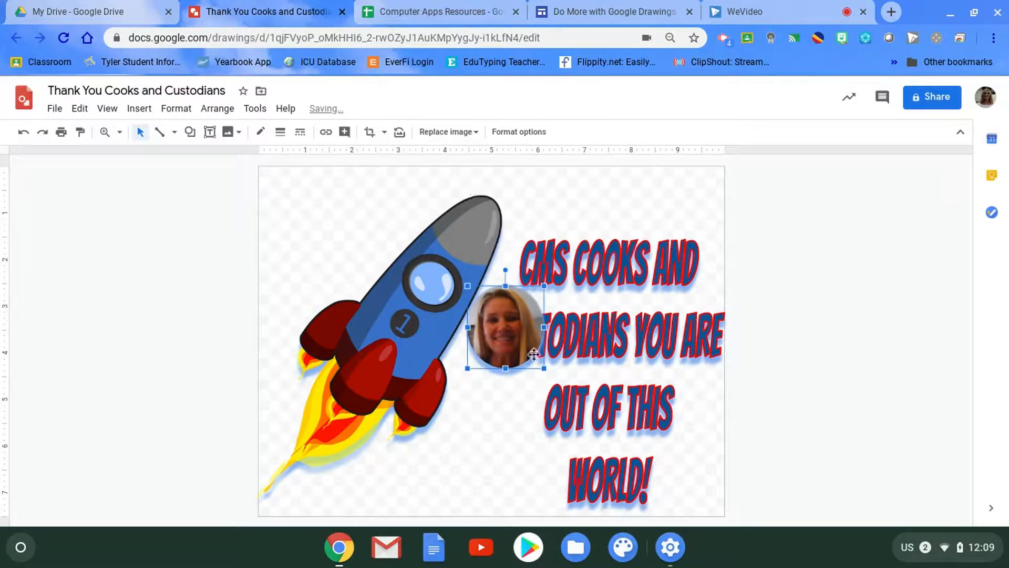
- Shrink the round webcam photo and move it into the rocket's porthole so it fits inside the dark window ring
left_click_drag(544, 369, 530, 354)
left_click_drag(497, 321, 429, 288)
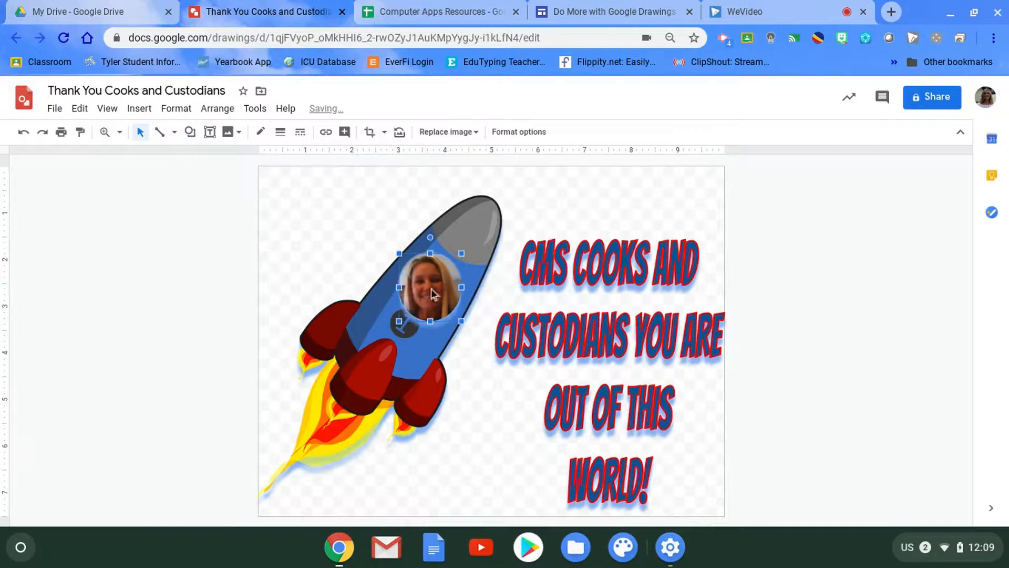
left_click_drag(463, 323, 432, 284)
left_click(465, 352)
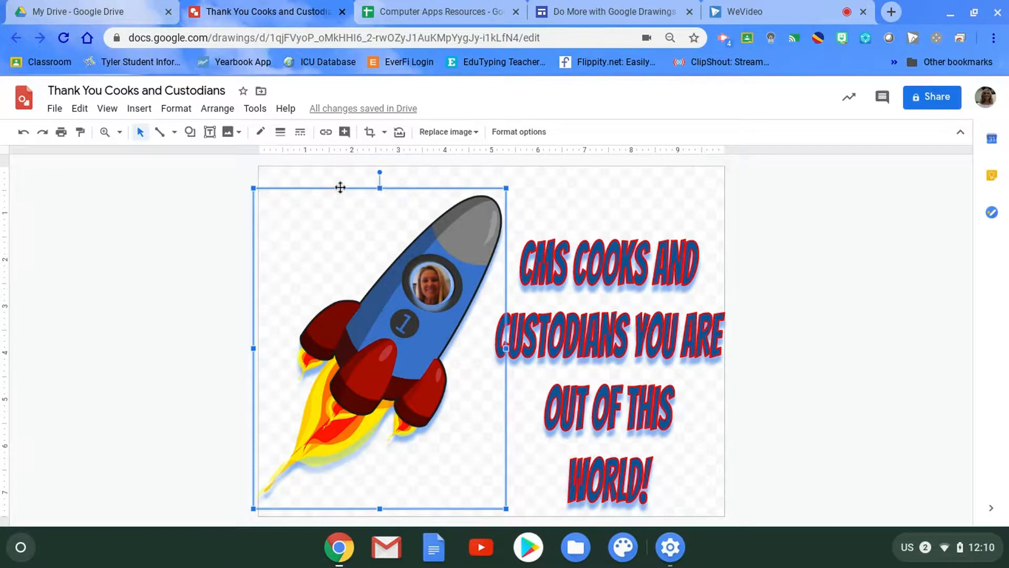
left_click(546, 208)
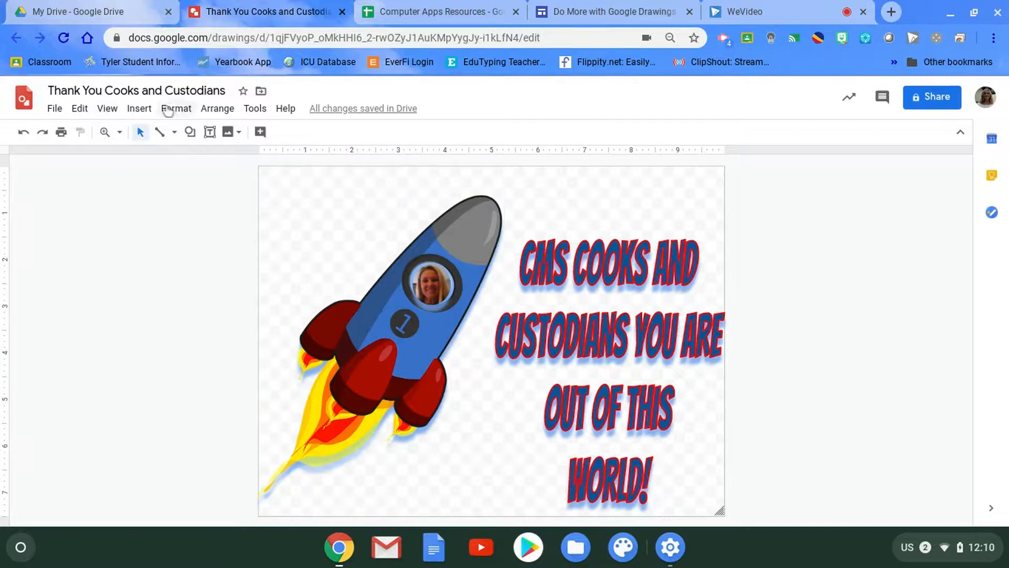
- Draw an oval speech bubble callout in the empty area beside the rocket's nose and extend its tail to the face in the porthole
left_click(138, 108)
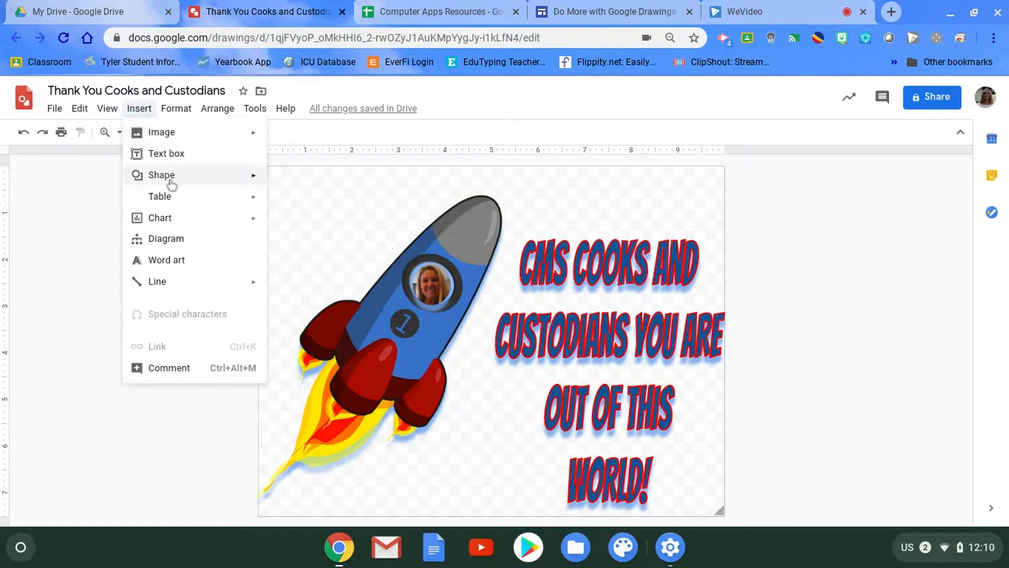
mouse_move(253, 176)
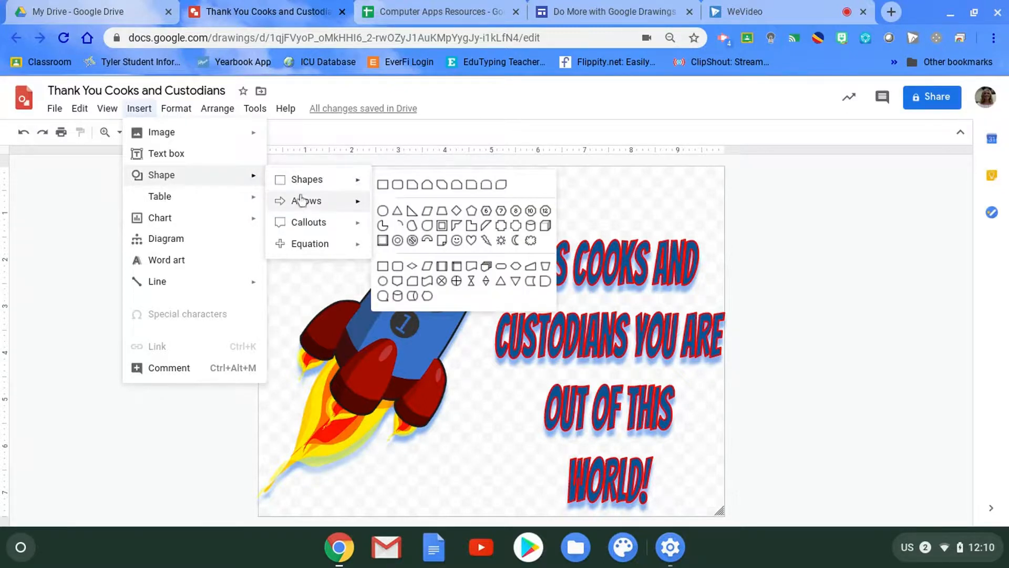
mouse_move(313, 249)
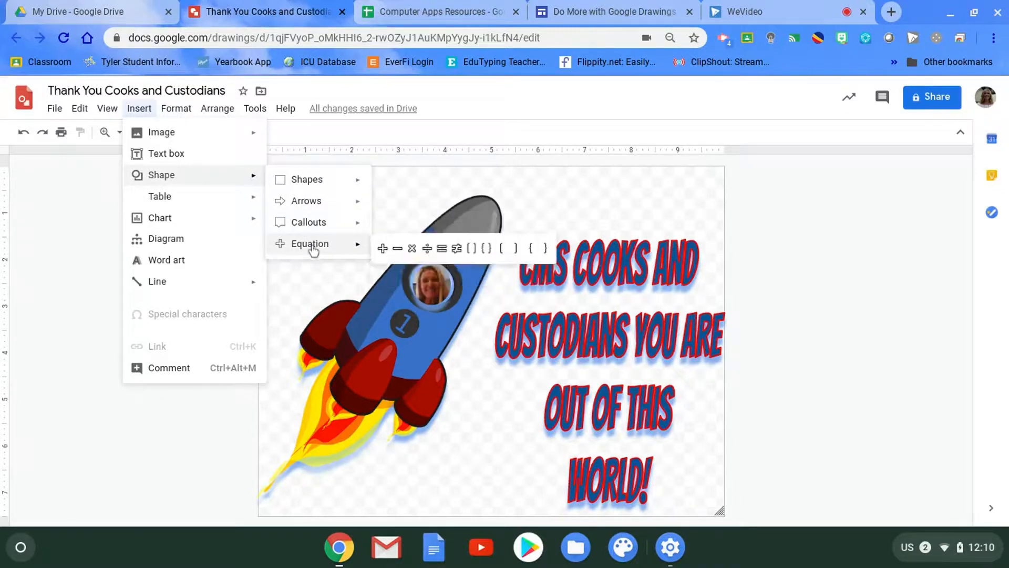
mouse_move(333, 225)
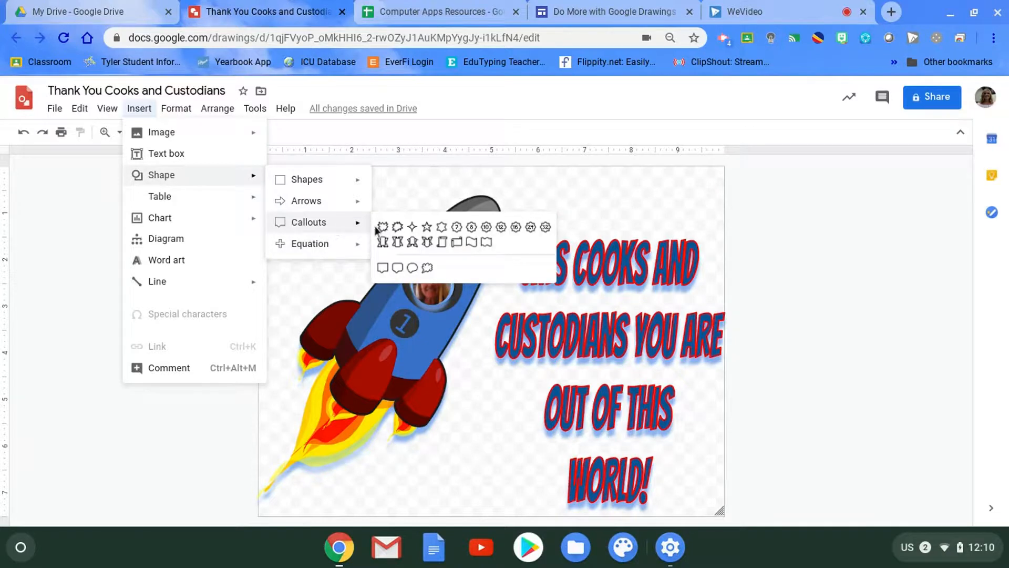
left_click(412, 269)
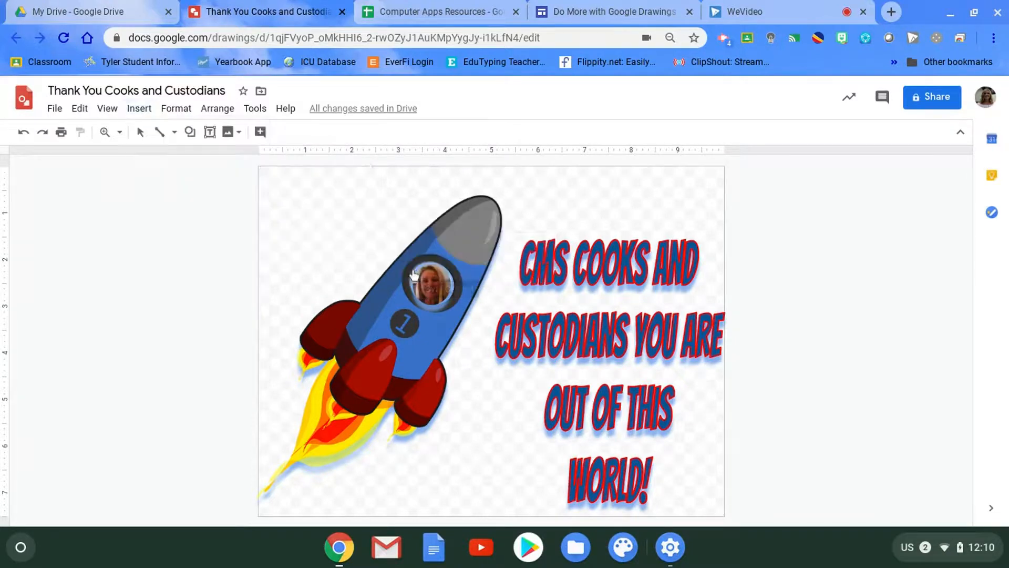
left_click_drag(308, 203, 410, 255)
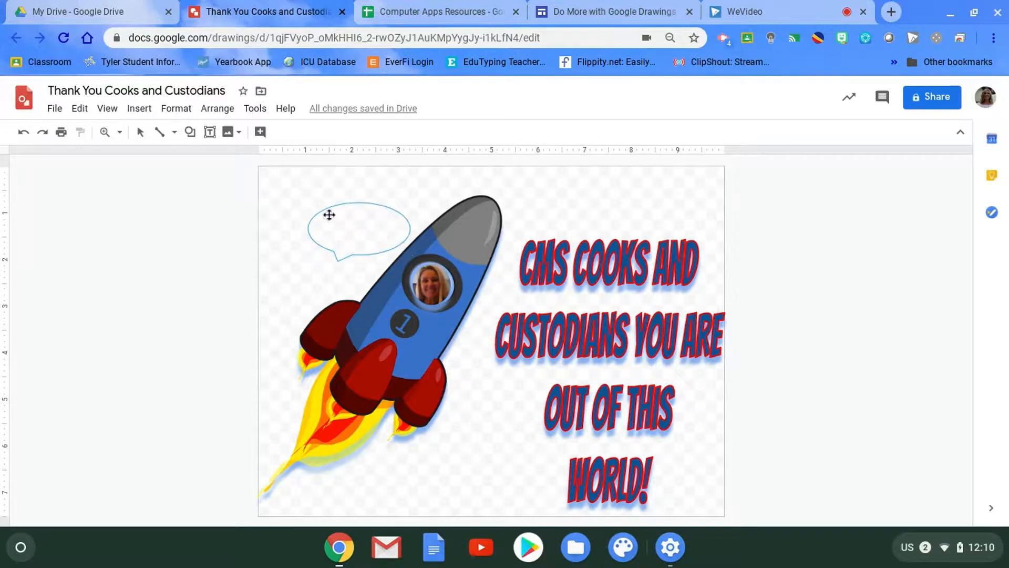
left_click_drag(308, 203, 291, 188)
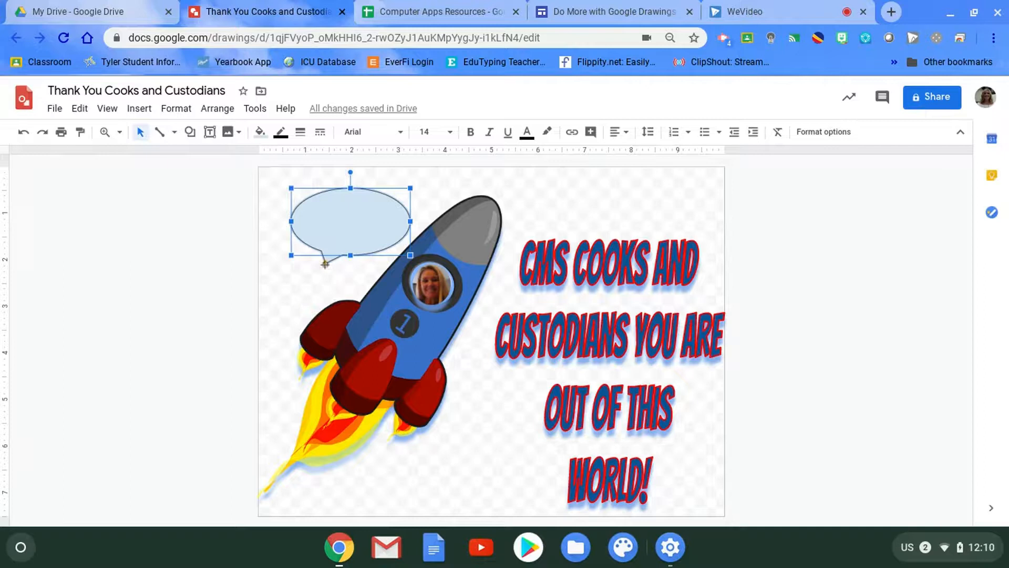
left_click_drag(325, 263, 415, 280)
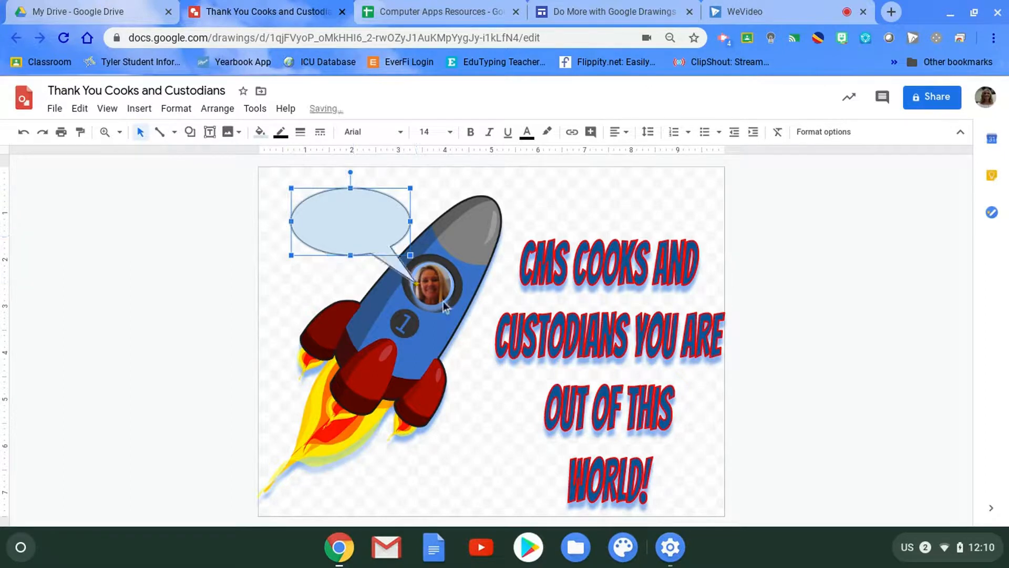
- Enter "Thank you!" in the speech bubble and center the text horizontally
double_click(345, 225)
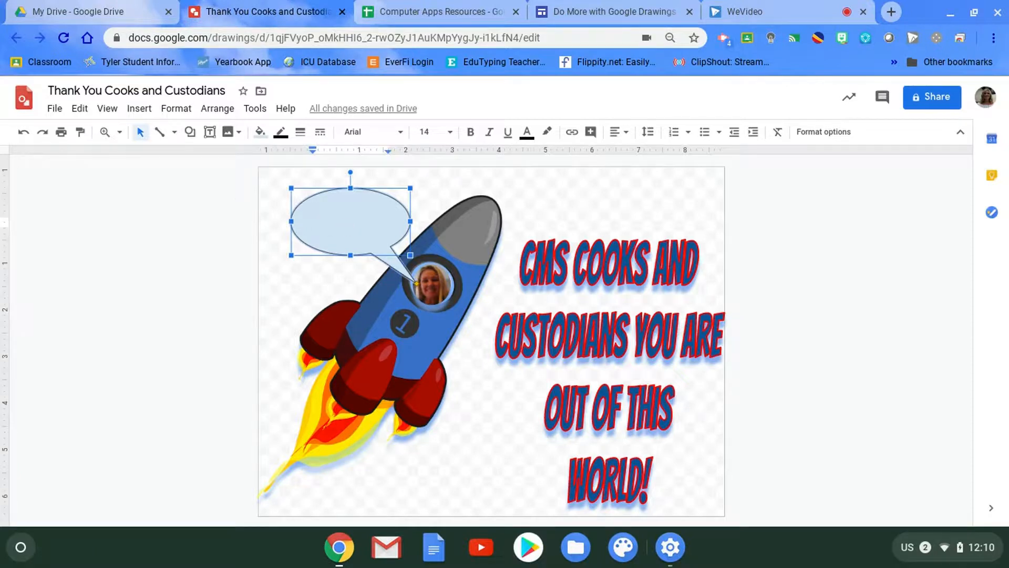
type("Thank you!")
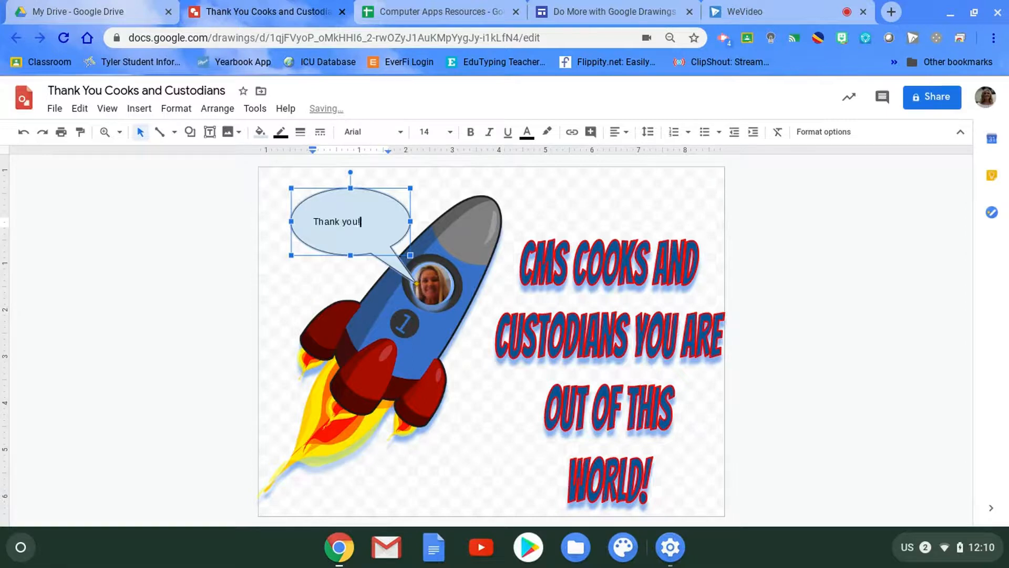
left_click_drag(365, 222, 305, 222)
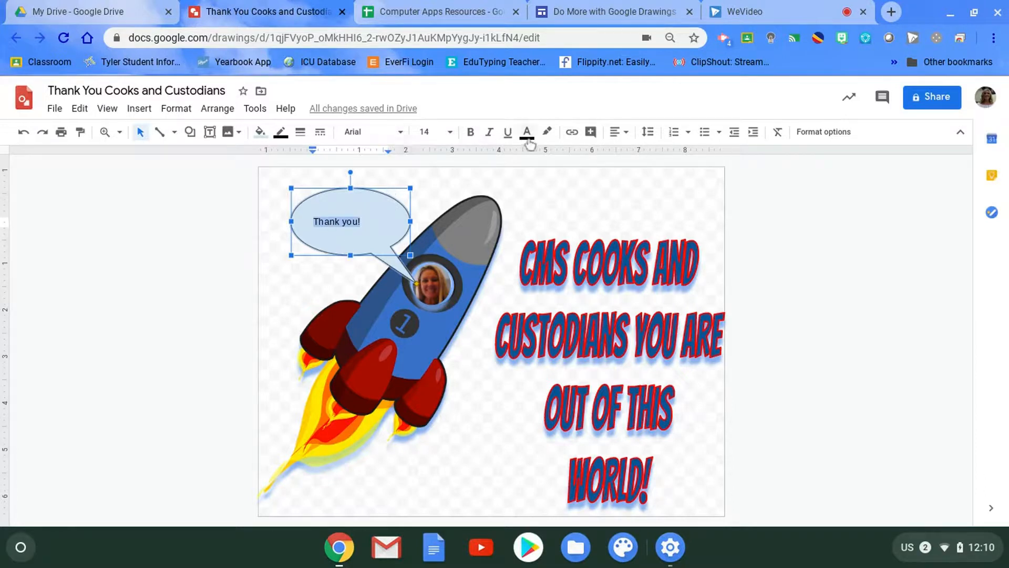
left_click(624, 135)
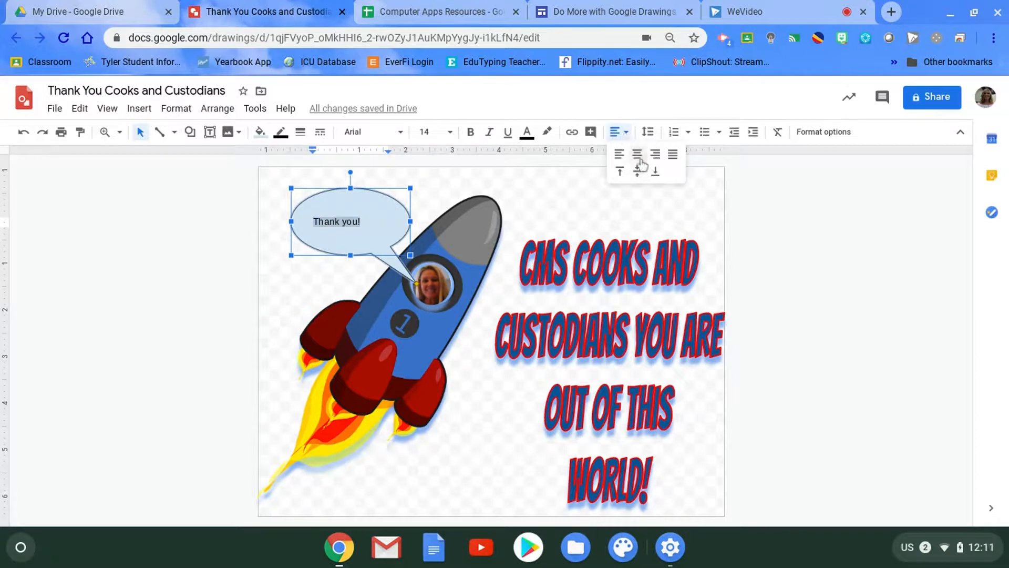
left_click(638, 156)
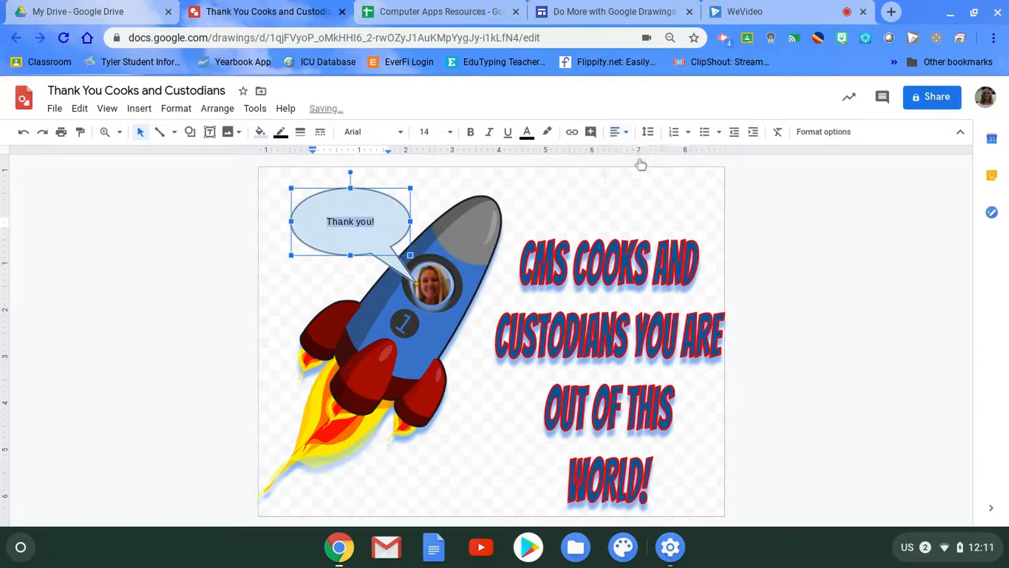
- Set the speech bubble text to the Chewy font at size 18
left_click(401, 135)
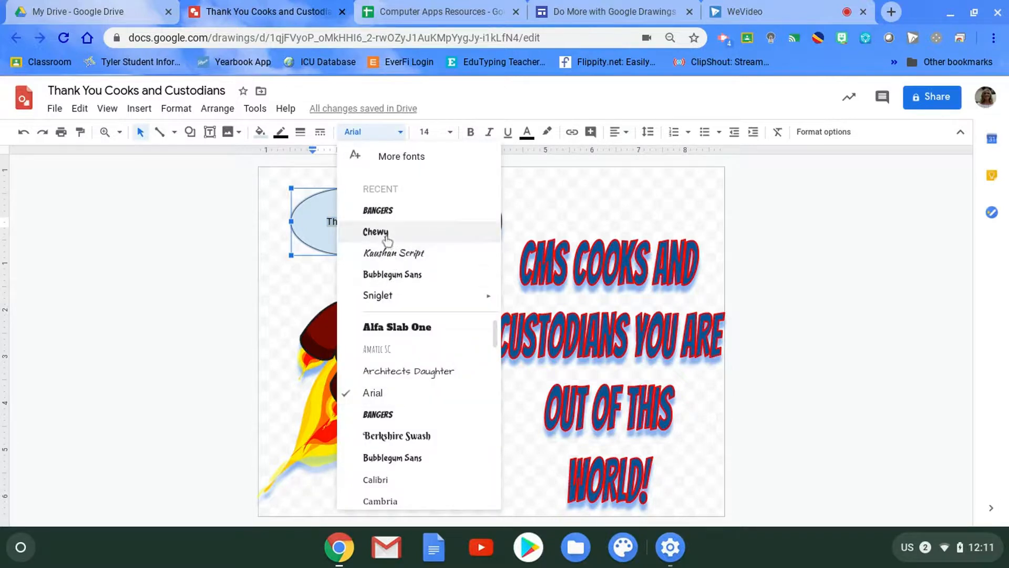
left_click(388, 234)
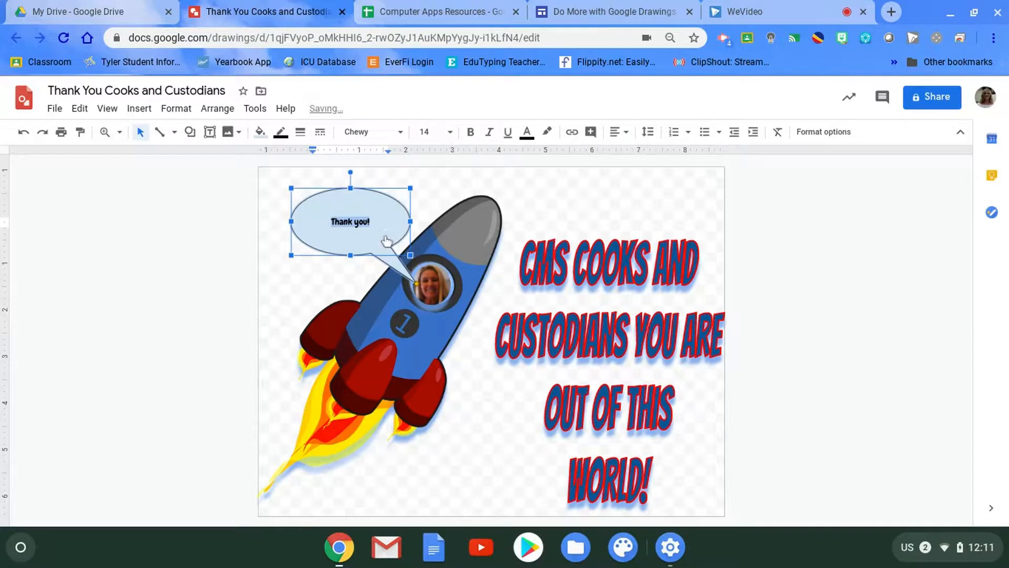
left_click(450, 136)
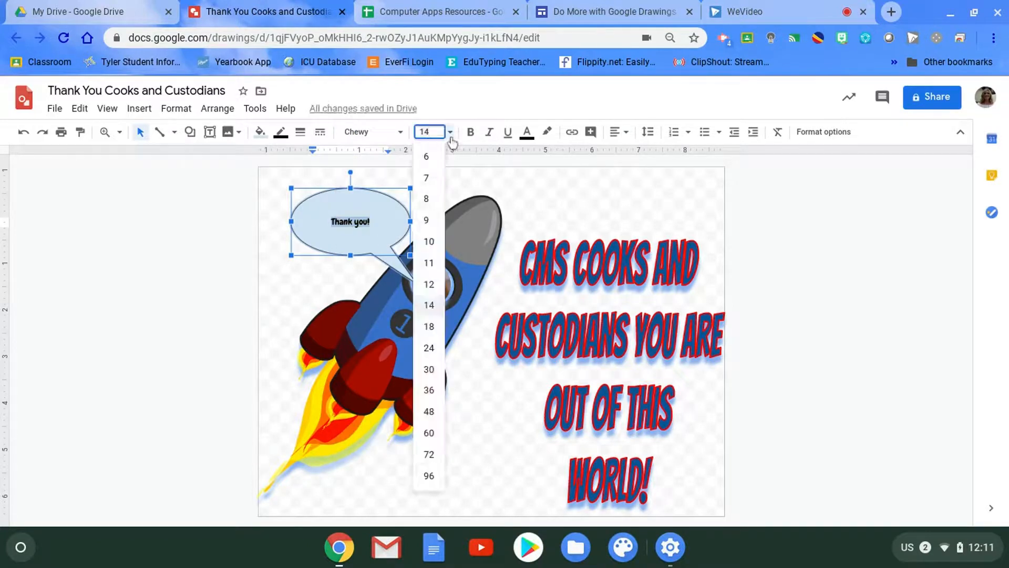
left_click(429, 326)
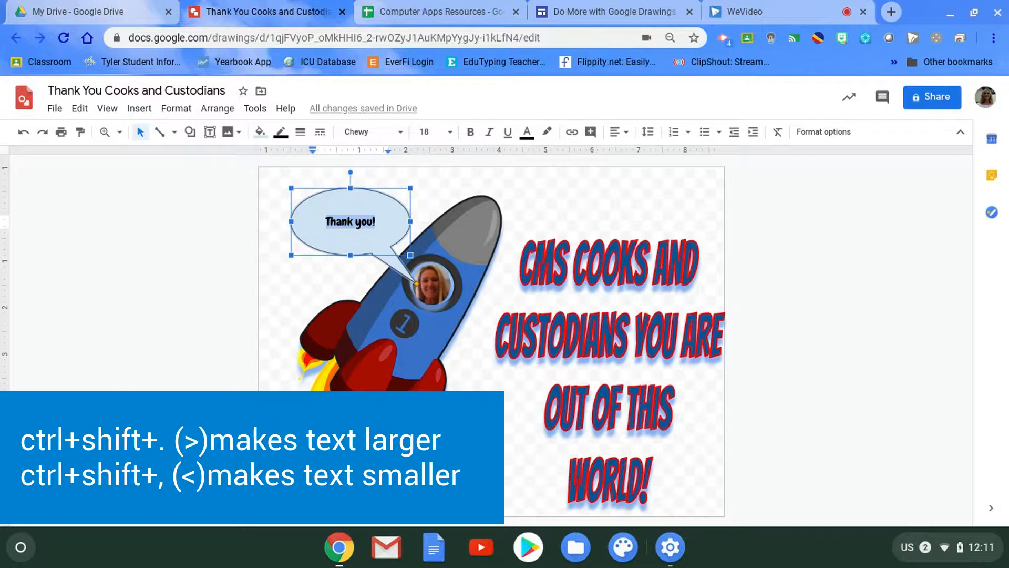
- Enlarge the "Thank you!" text incrementally up to size 28 and reduce it to 26 so it fits on one line
key("ctrl+shift+period")
key("ctrl+shift+period")
key("ctrl+shift+period")
key("ctrl+shift+period")
key("ctrl+shift+period")
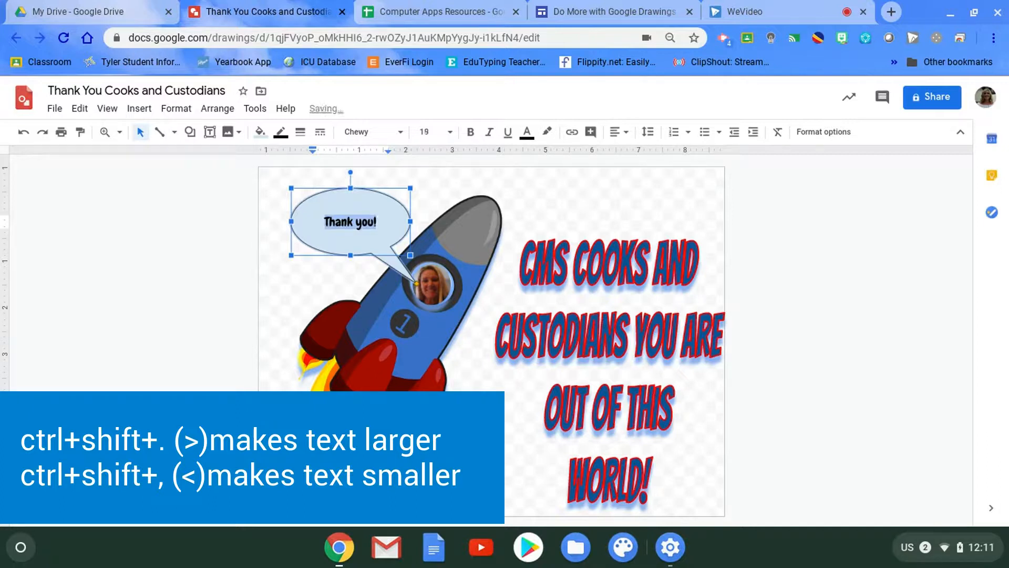
key("ctrl+shift+period")
key("ctrl+shift+period")
key("ctrl+shift+period")
key("ctrl+shift+period")
key("ctrl+shift+period")
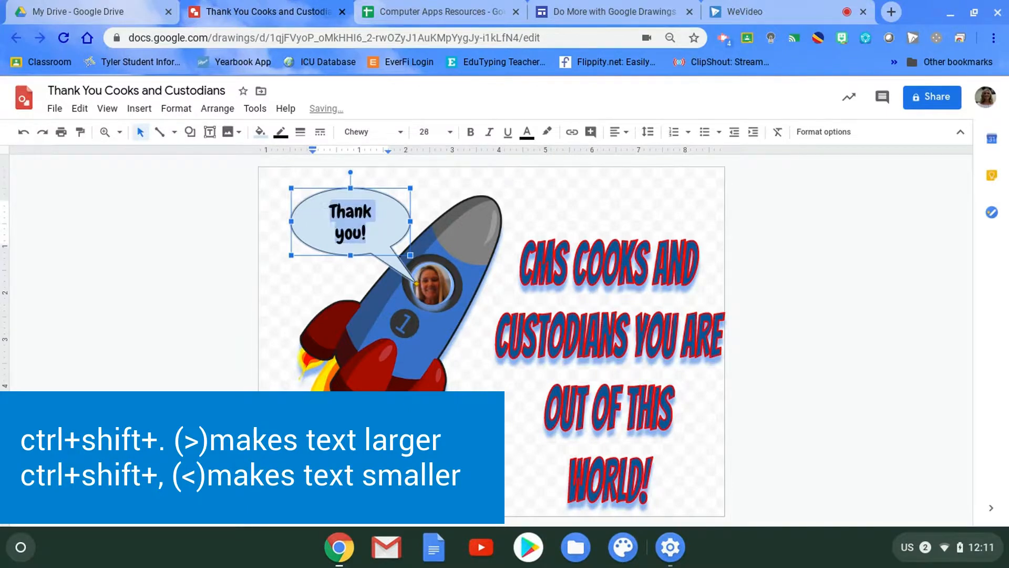
key("ctrl+shift+comma")
key("ctrl+shift+comma")
key("ctrl+shift+comma")
key("ctrl+shift+comma")
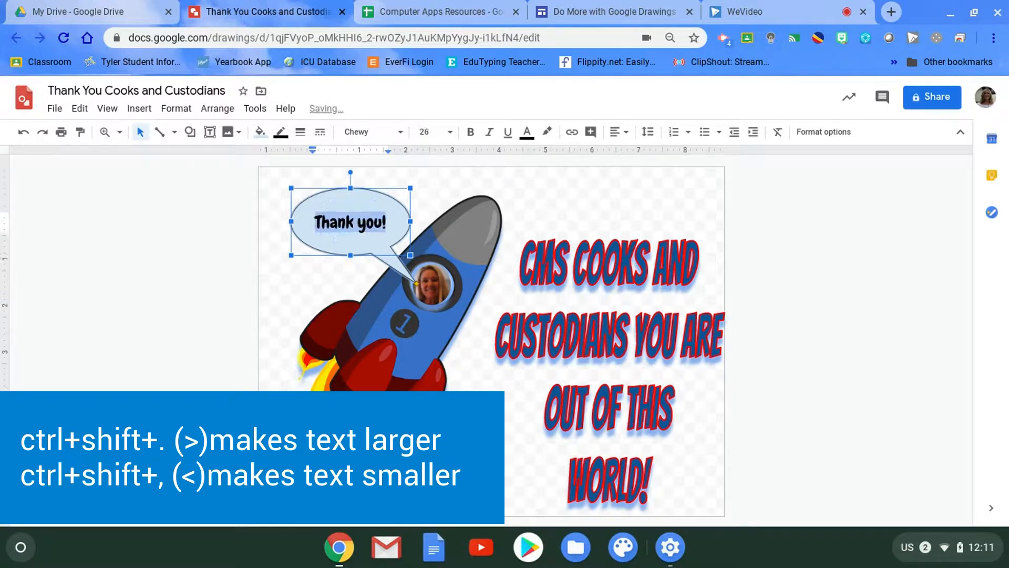
- Fine-tune the size of the "Thank you!" text in the speech bubble to 27 and deselect the bubble
key("ctrl+shift+period")
key("ctrl+shift+period")
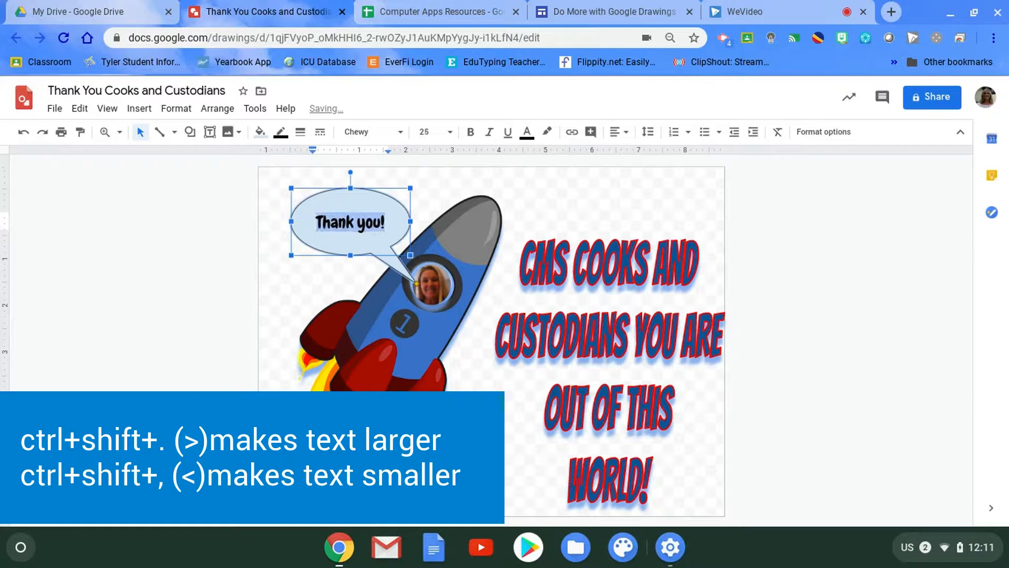
key("ctrl+shift+period")
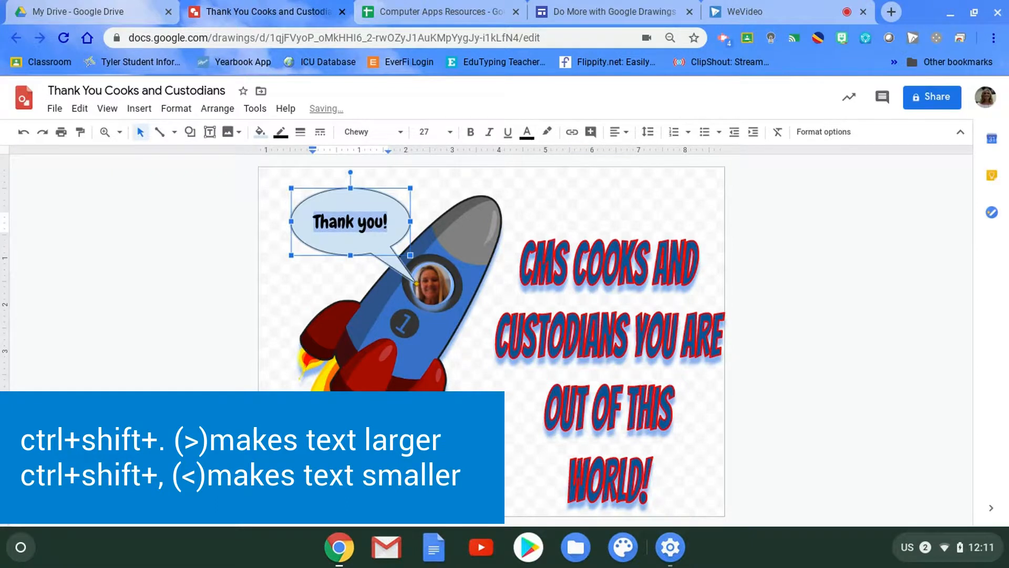
key("ctrl+shift+period")
key("ctrl+shift+comma")
left_click(529, 209)
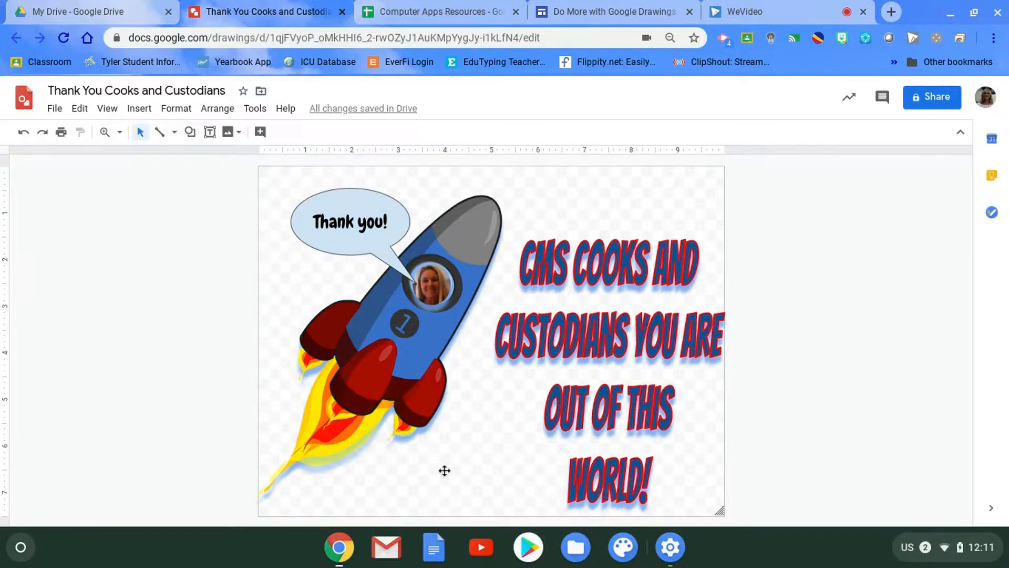
- Fill the drawing's background with solid yellow
right_click(548, 190)
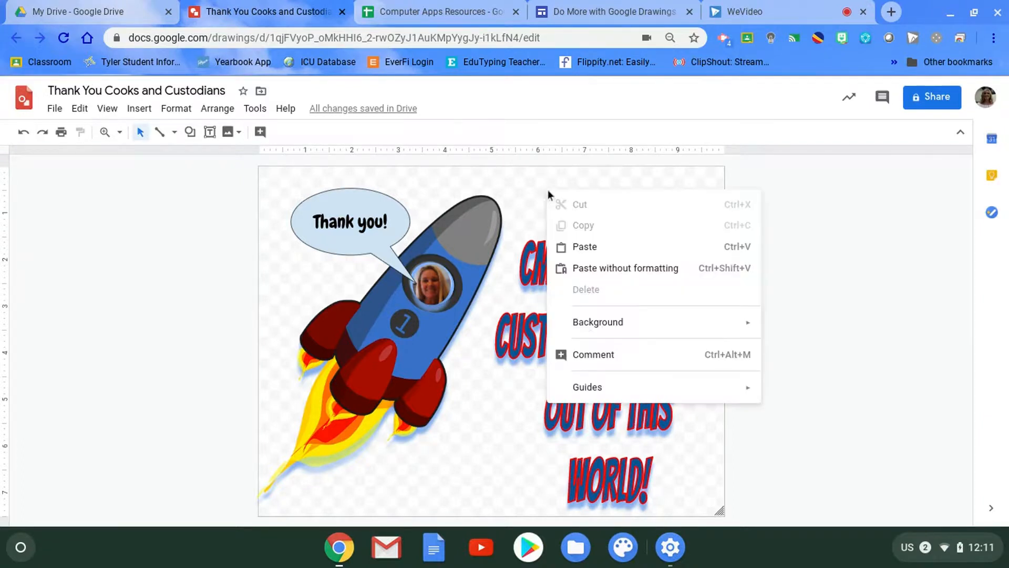
mouse_move(642, 331)
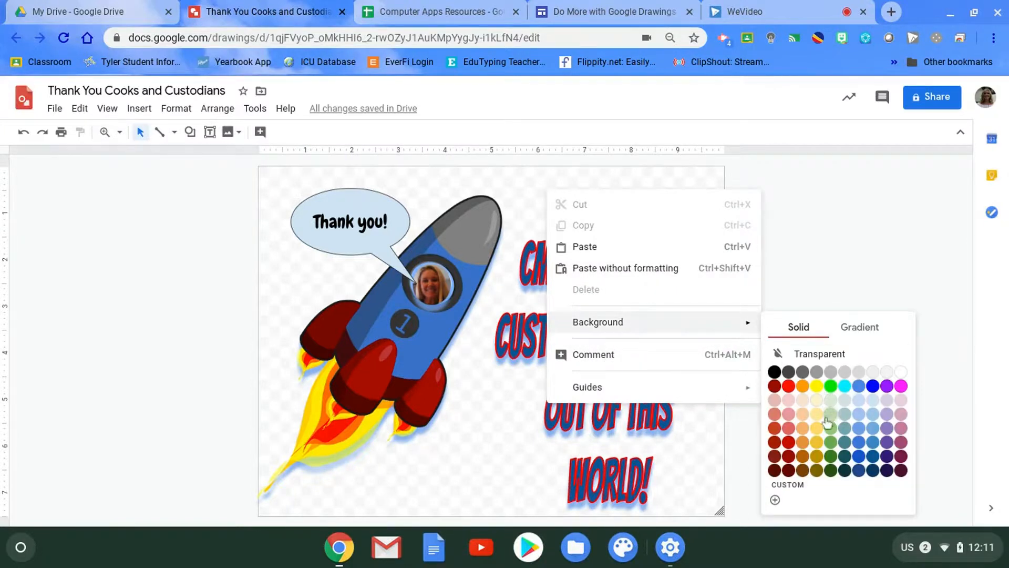
left_click(817, 388)
- Change the drawing's background to the light red linear gradient preset
right_click(600, 200)
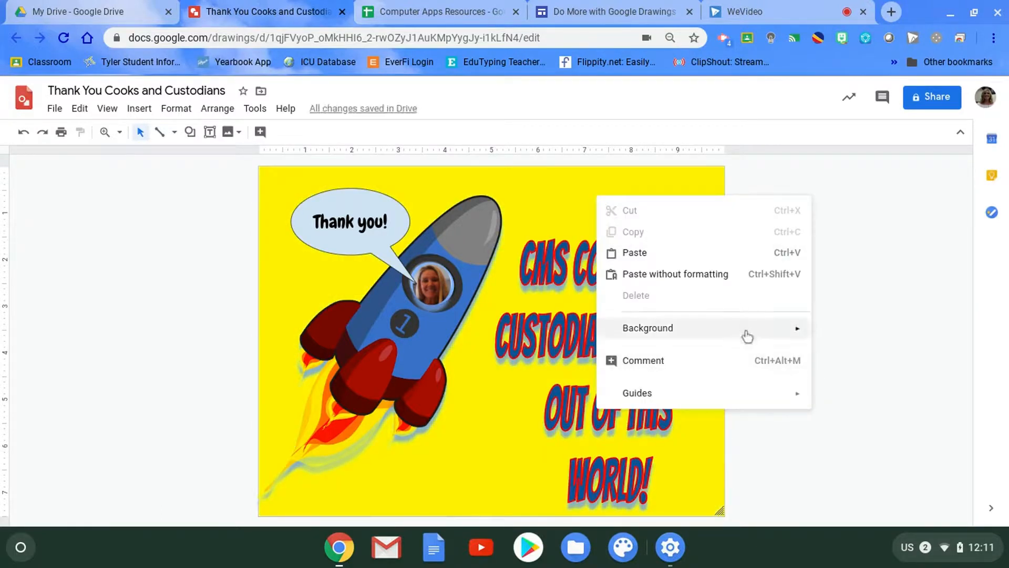
mouse_move(802, 336)
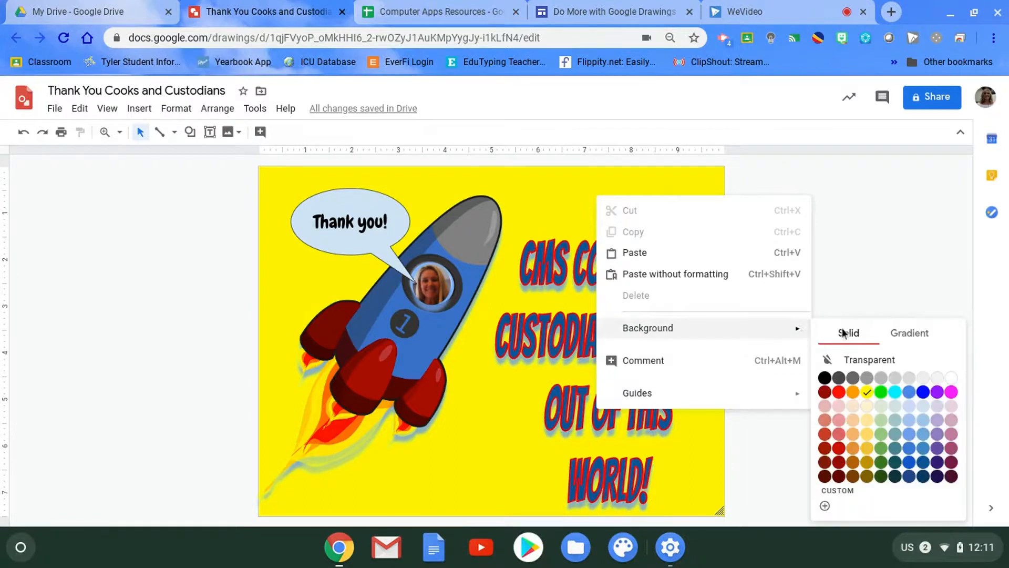
left_click(897, 335)
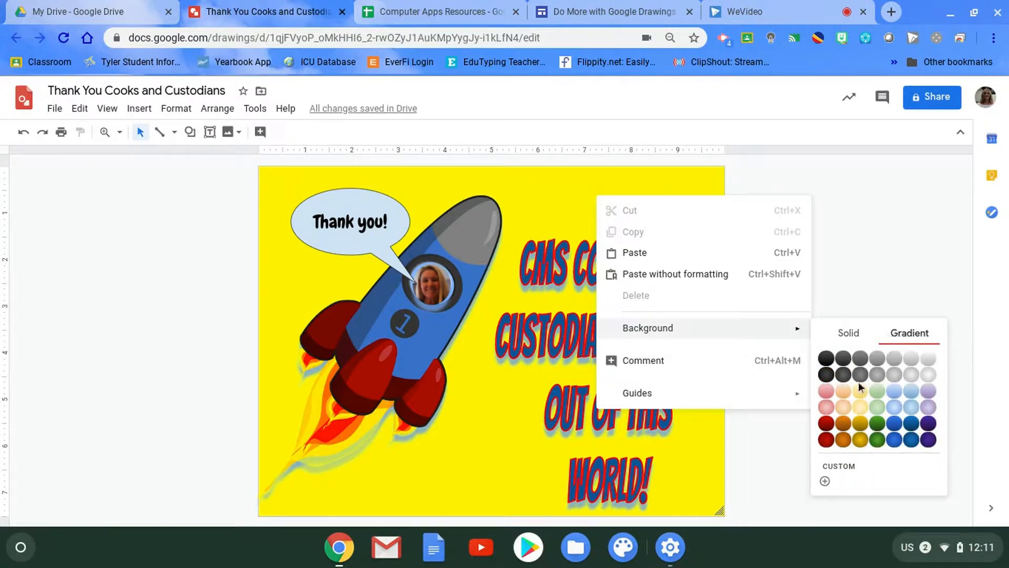
left_click(826, 398)
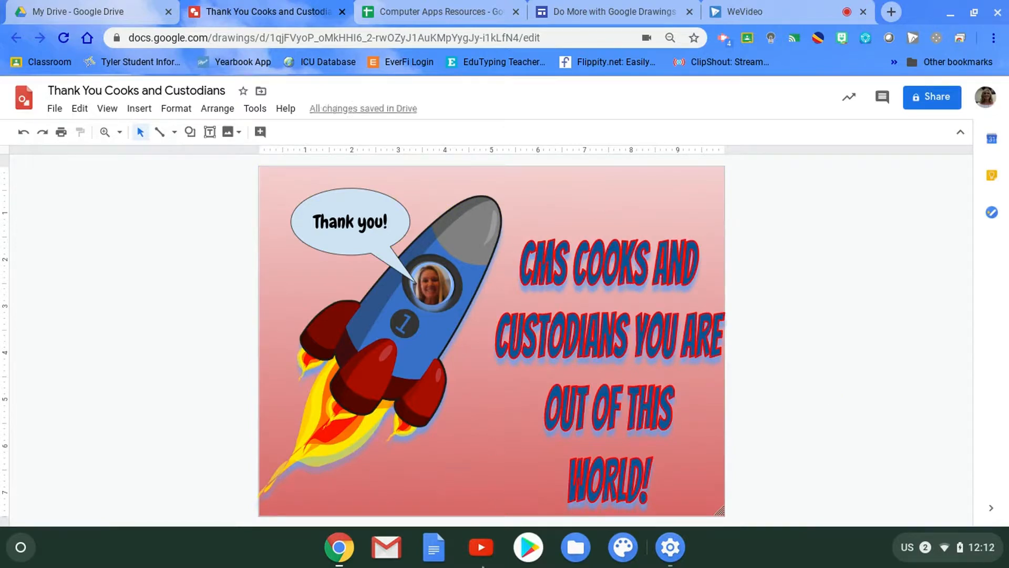
- Start a custom linear gradient for the background and add a light blue stop about a third of the way from the pale end
right_click(616, 195)
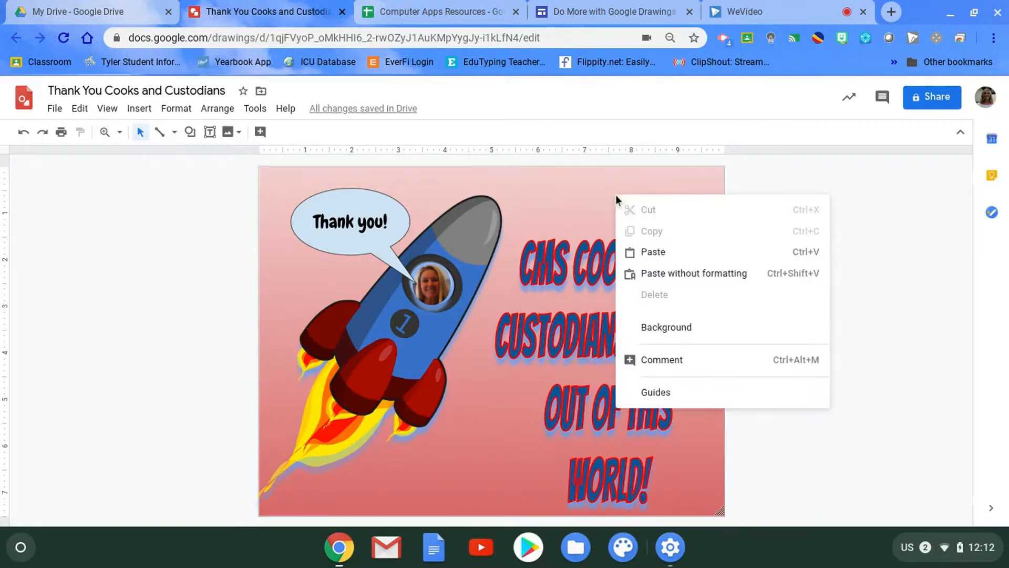
mouse_move(703, 332)
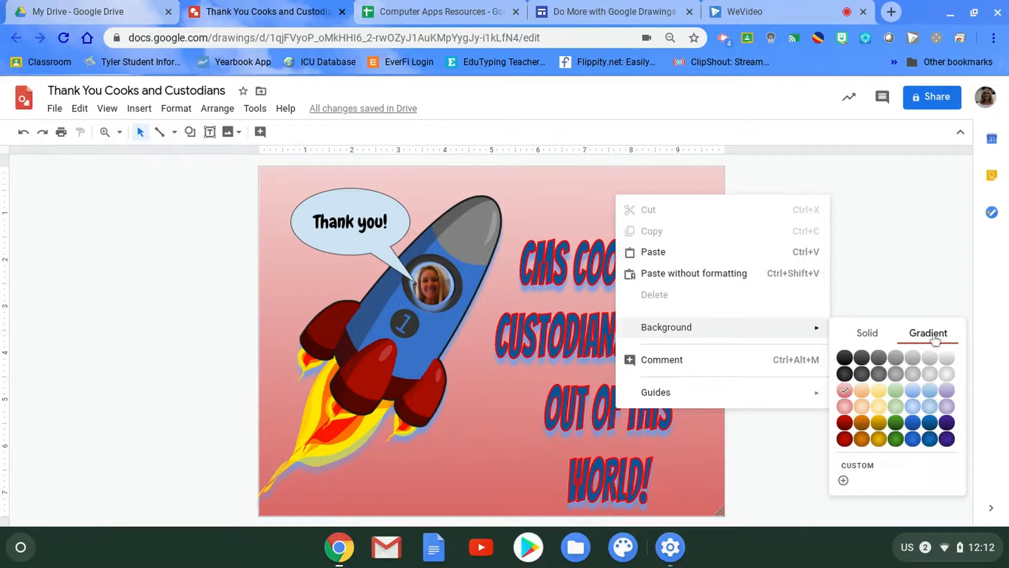
left_click(870, 474)
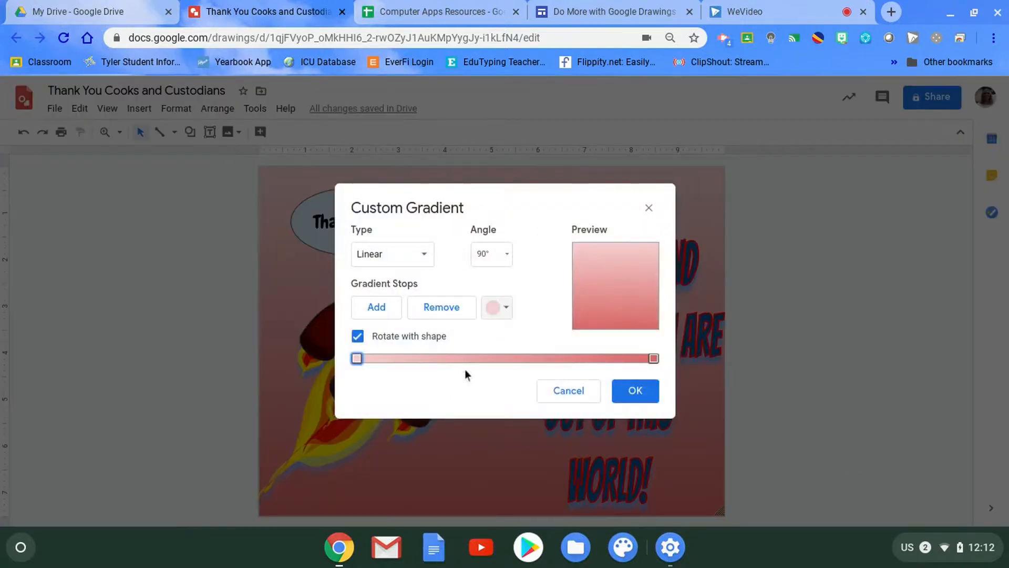
left_click(423, 257)
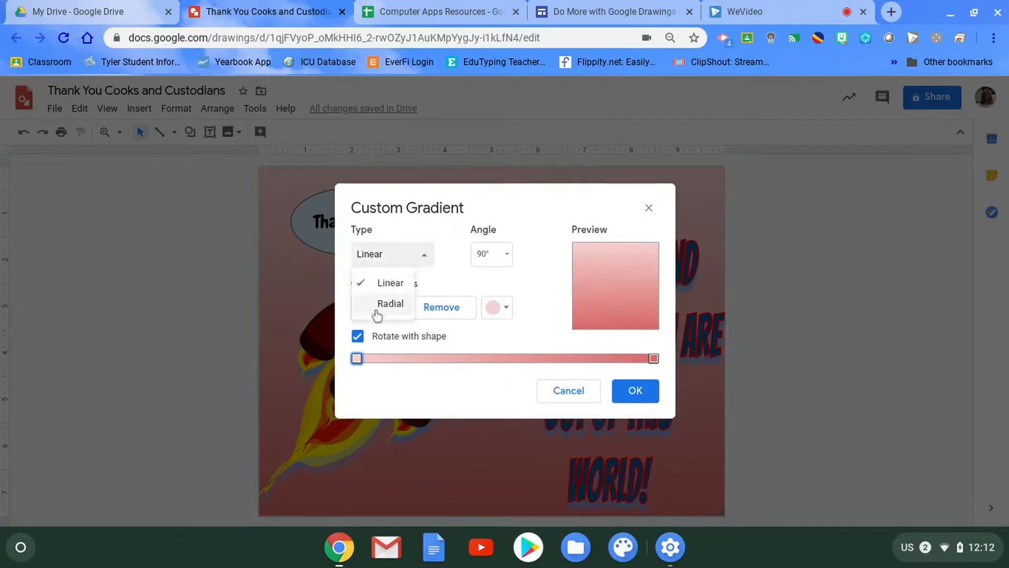
left_click(424, 257)
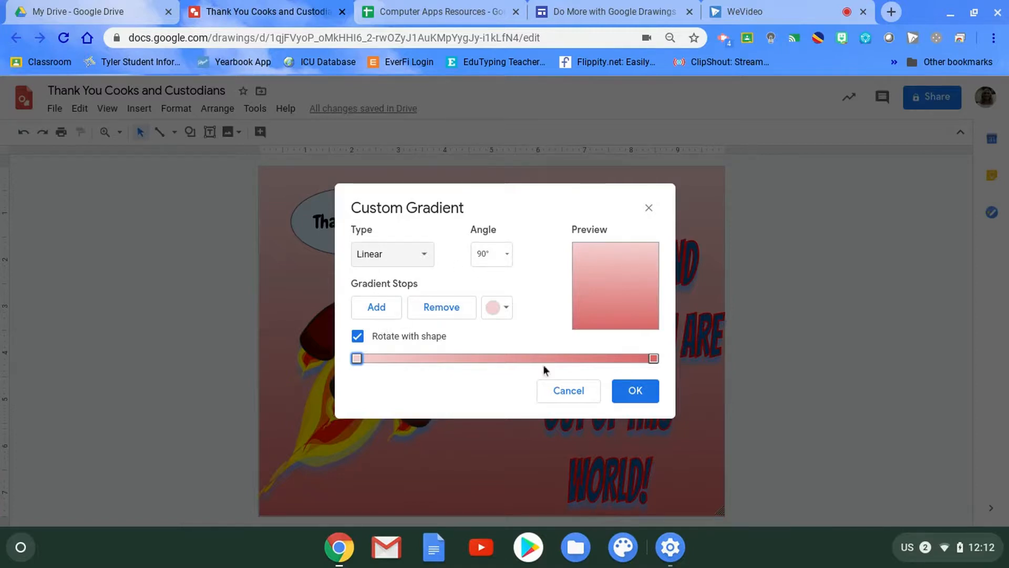
left_click(373, 313)
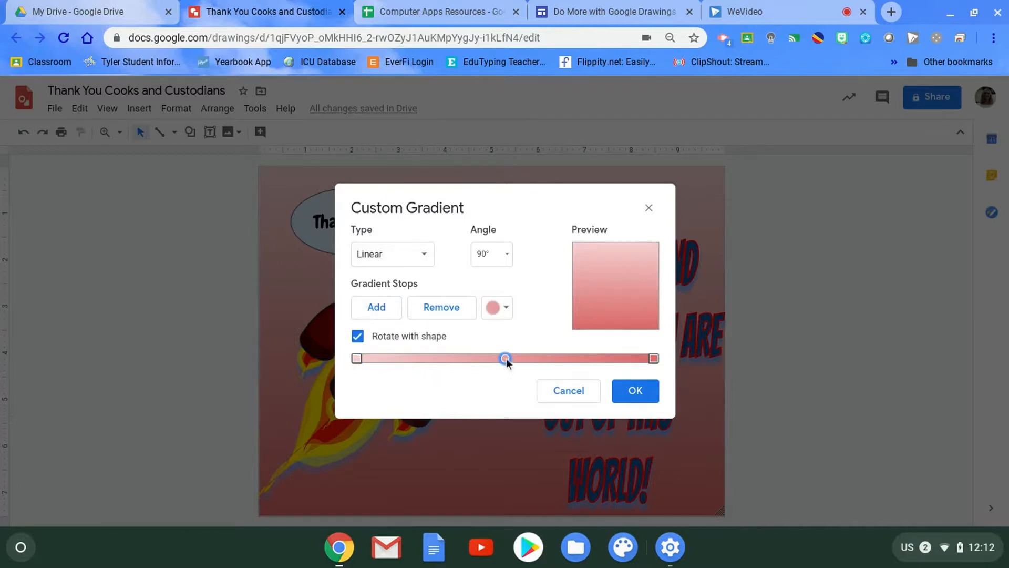
left_click(503, 310)
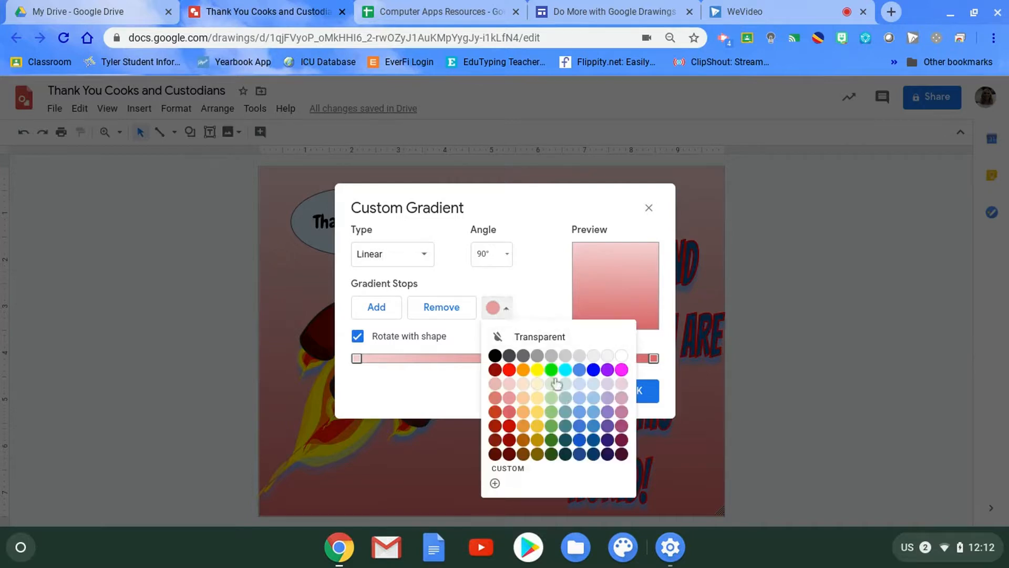
left_click(579, 412)
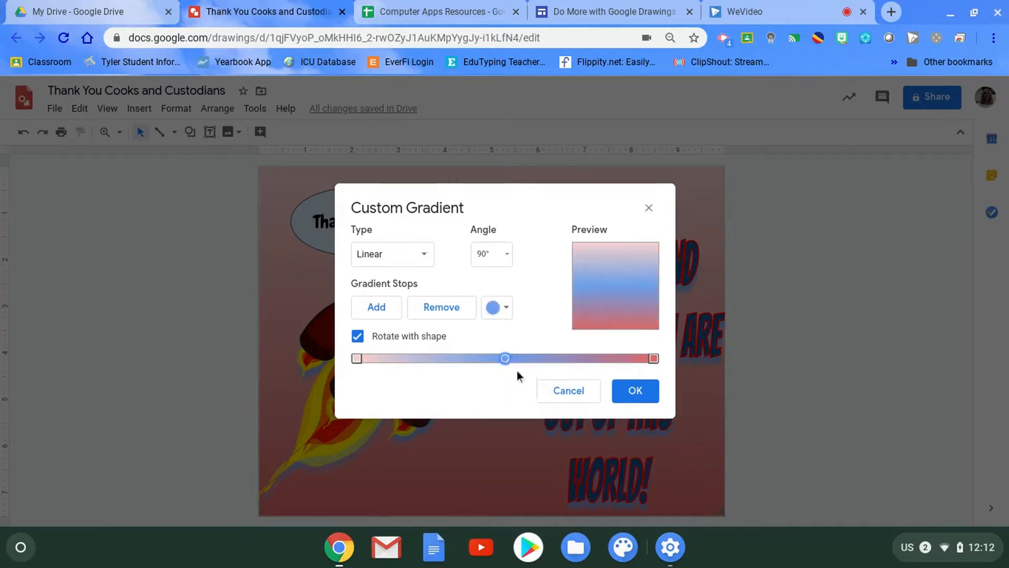
left_click_drag(504, 359, 455, 360)
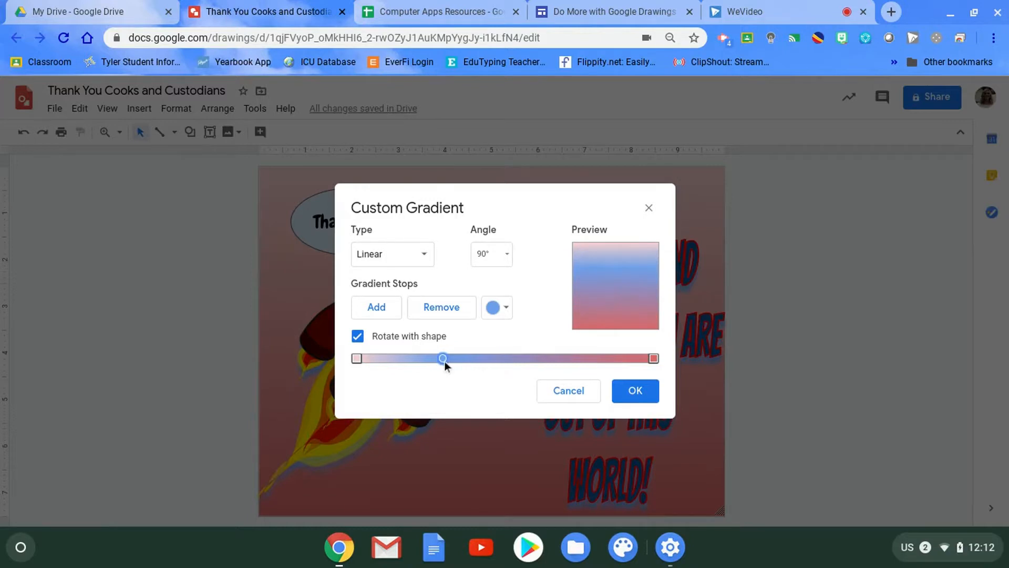
- Add a light red stop and a second light blue stop between the first blue stop and the red end of the gradient
left_click(391, 314)
left_click(494, 310)
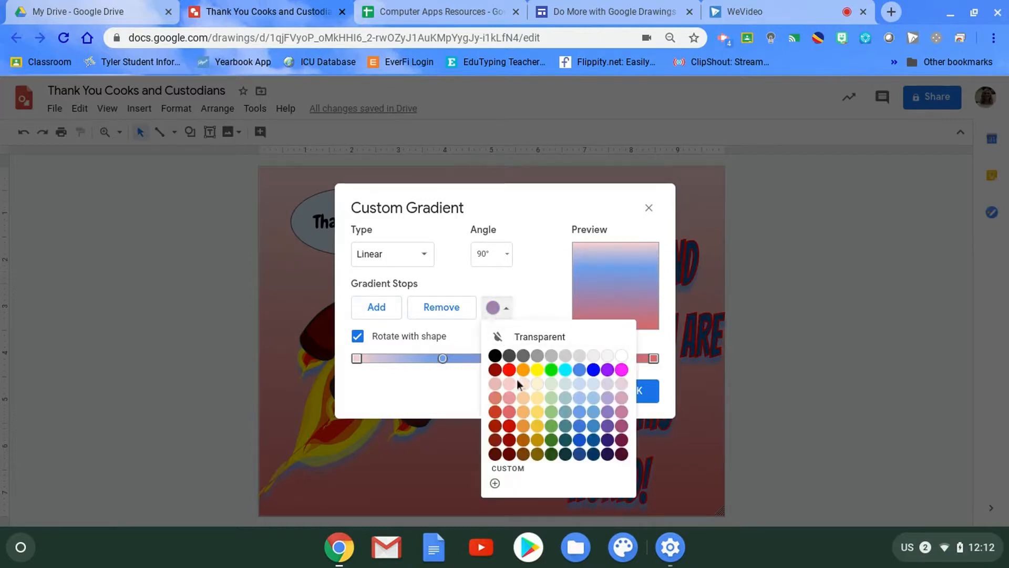
left_click(510, 412)
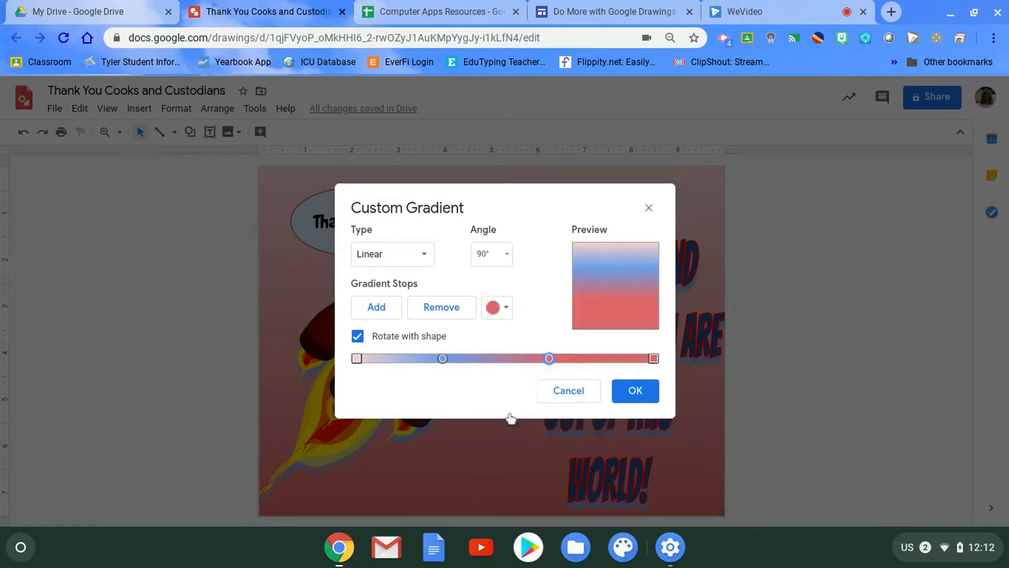
left_click(376, 310)
left_click(502, 309)
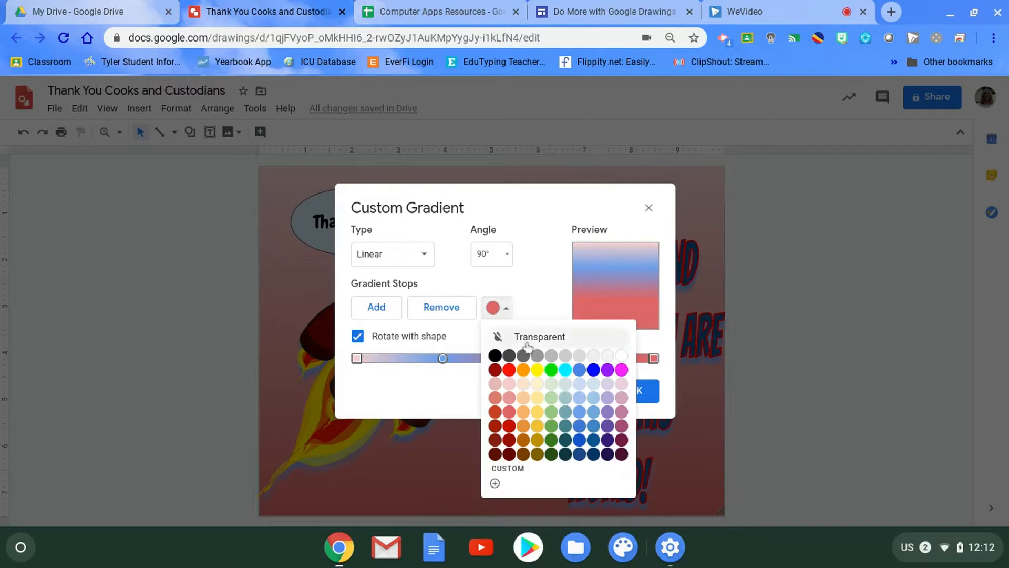
left_click(578, 412)
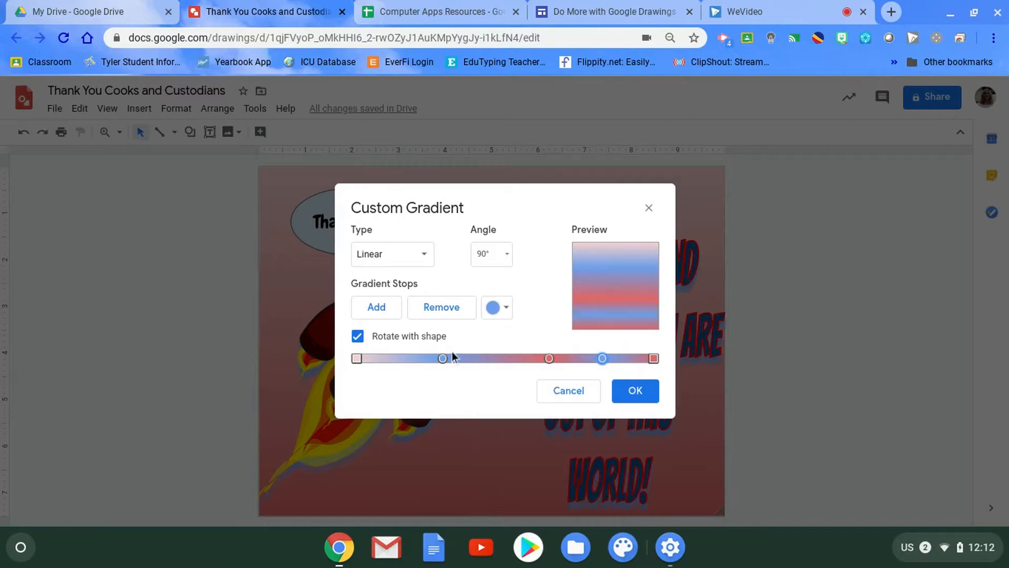
- Shift the three inner gradient stops toward the pale end so they are spread roughly evenly, and apply the custom background gradient
left_click_drag(441, 360, 420, 361)
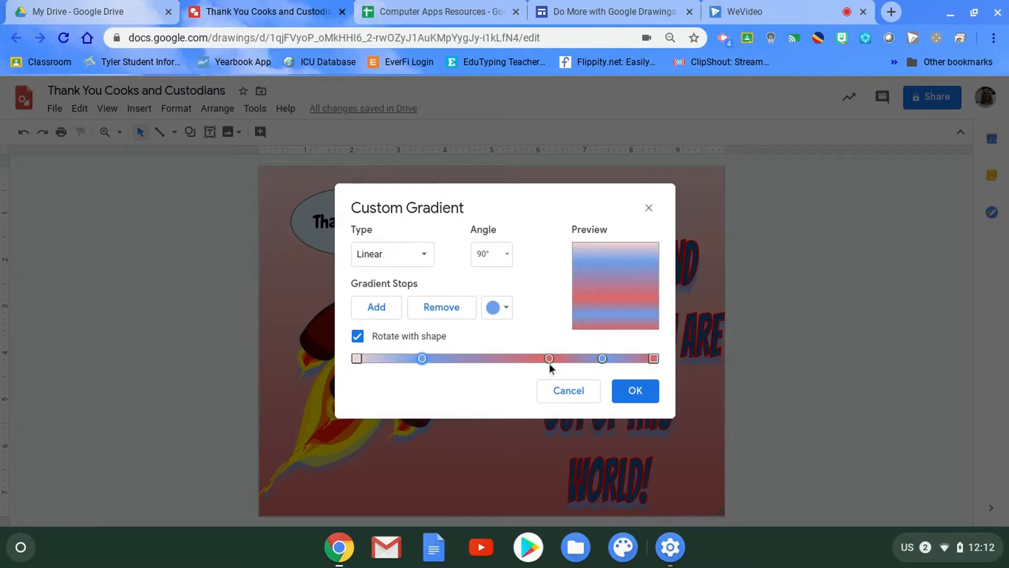
left_click_drag(548, 360, 505, 364)
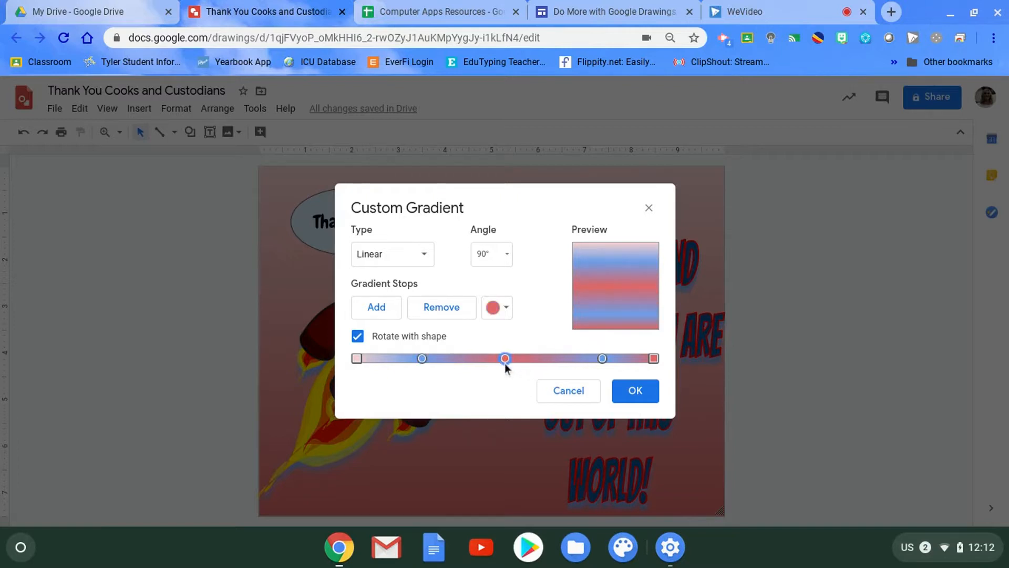
left_click(602, 359)
left_click_drag(505, 362, 491, 361)
left_click(637, 391)
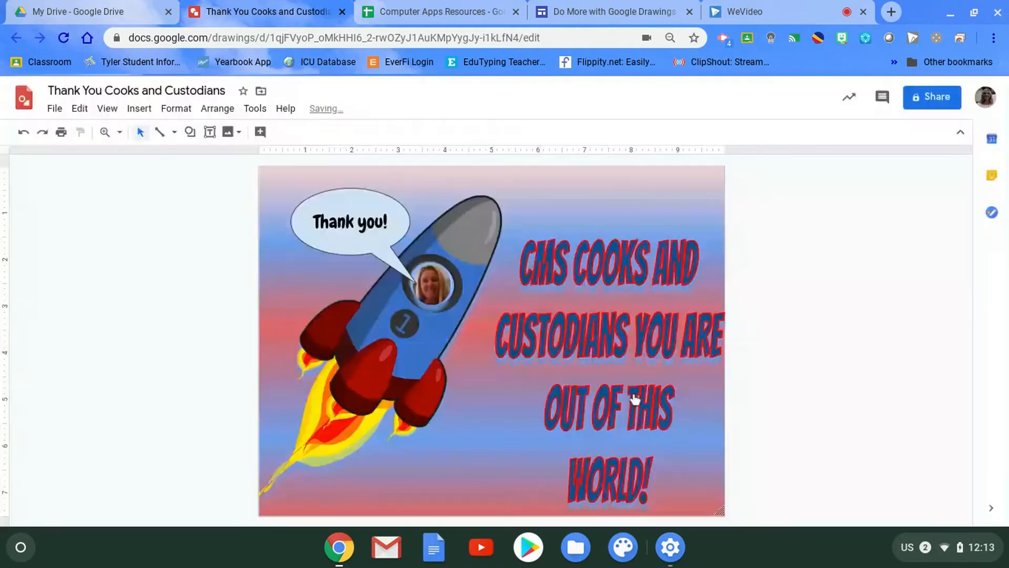